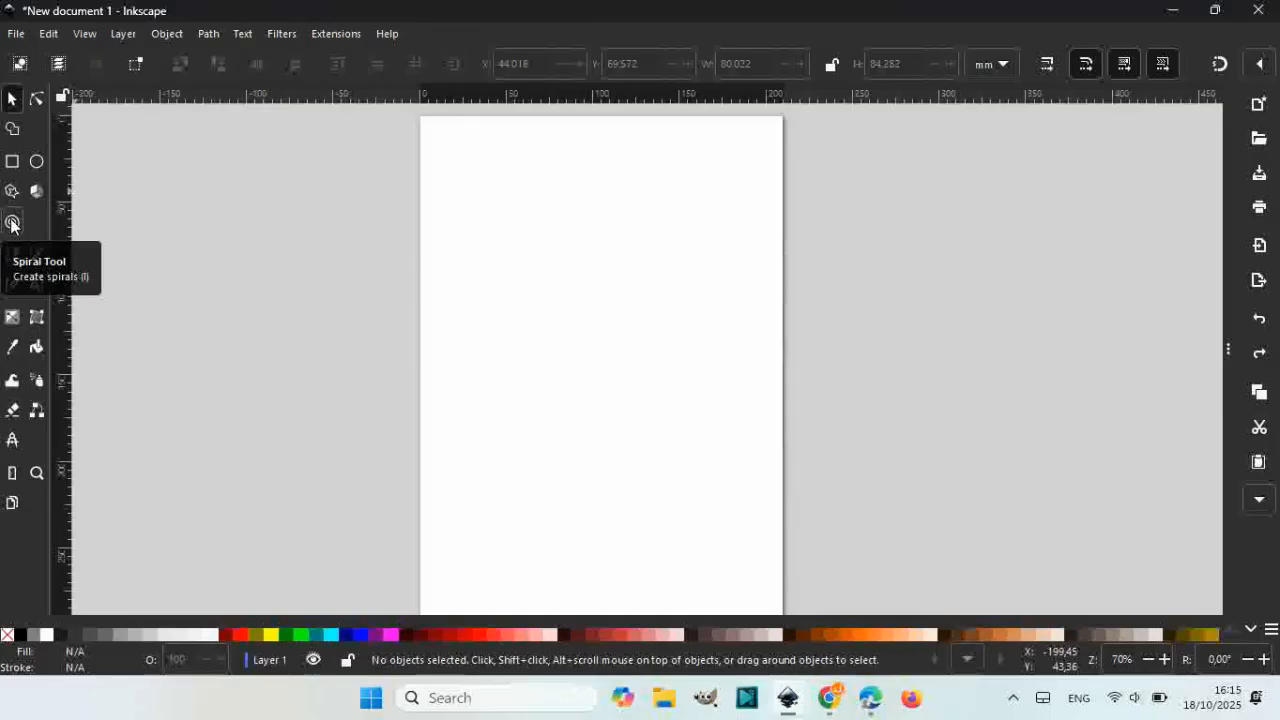
# Step: Choose the Spiral tool and set new spirals to a black stroke with no fill
pyautogui.click(12, 223)
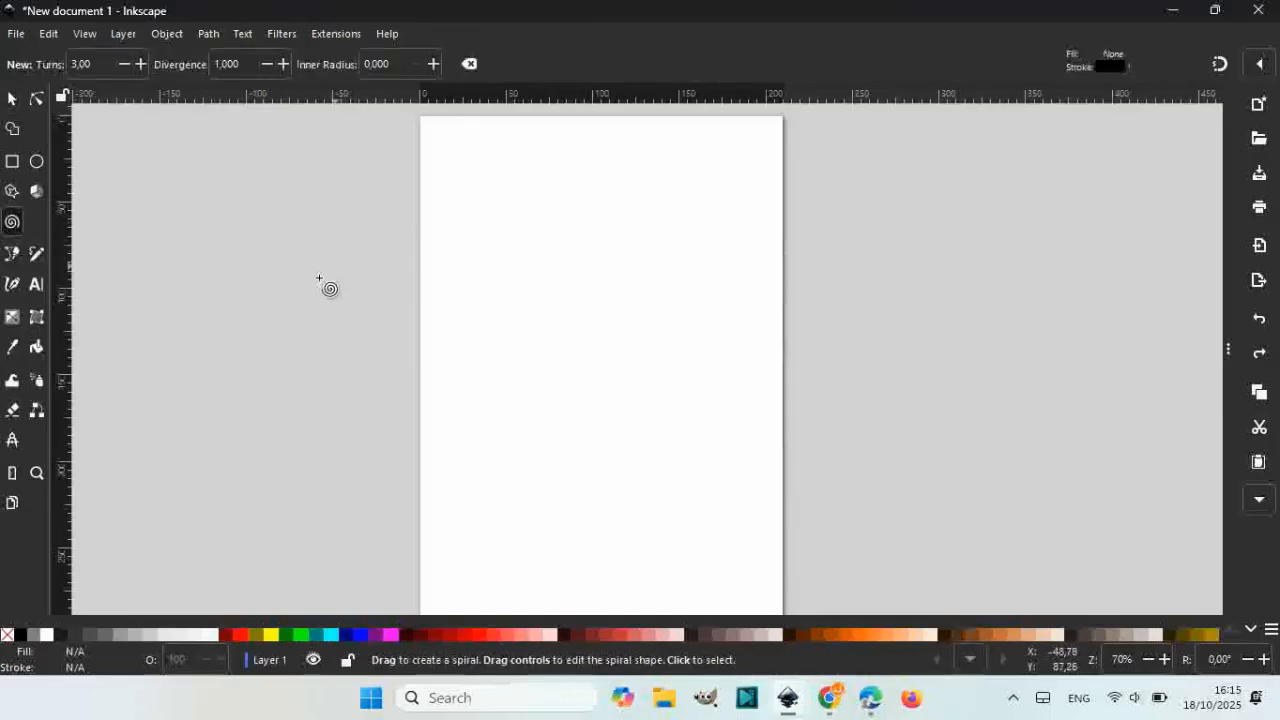
pyautogui.rightClick(24, 635)
pyautogui.click(36, 574)
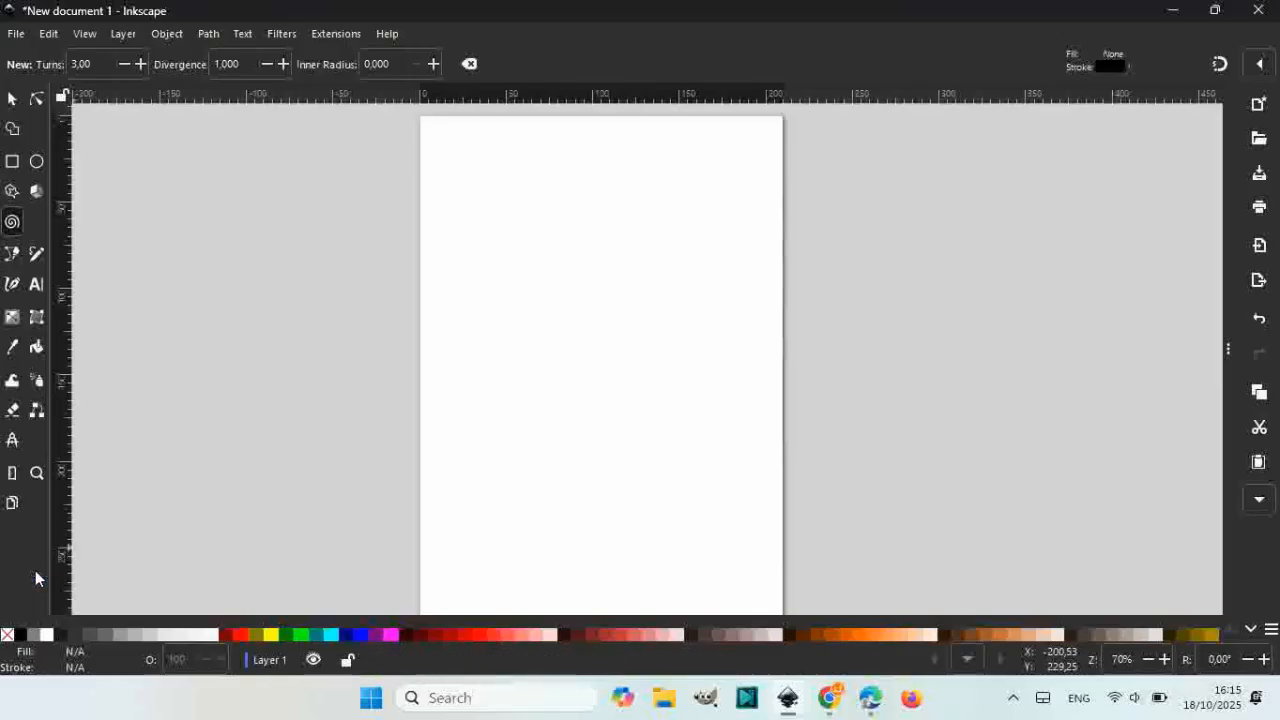
pyautogui.rightClick(8, 636)
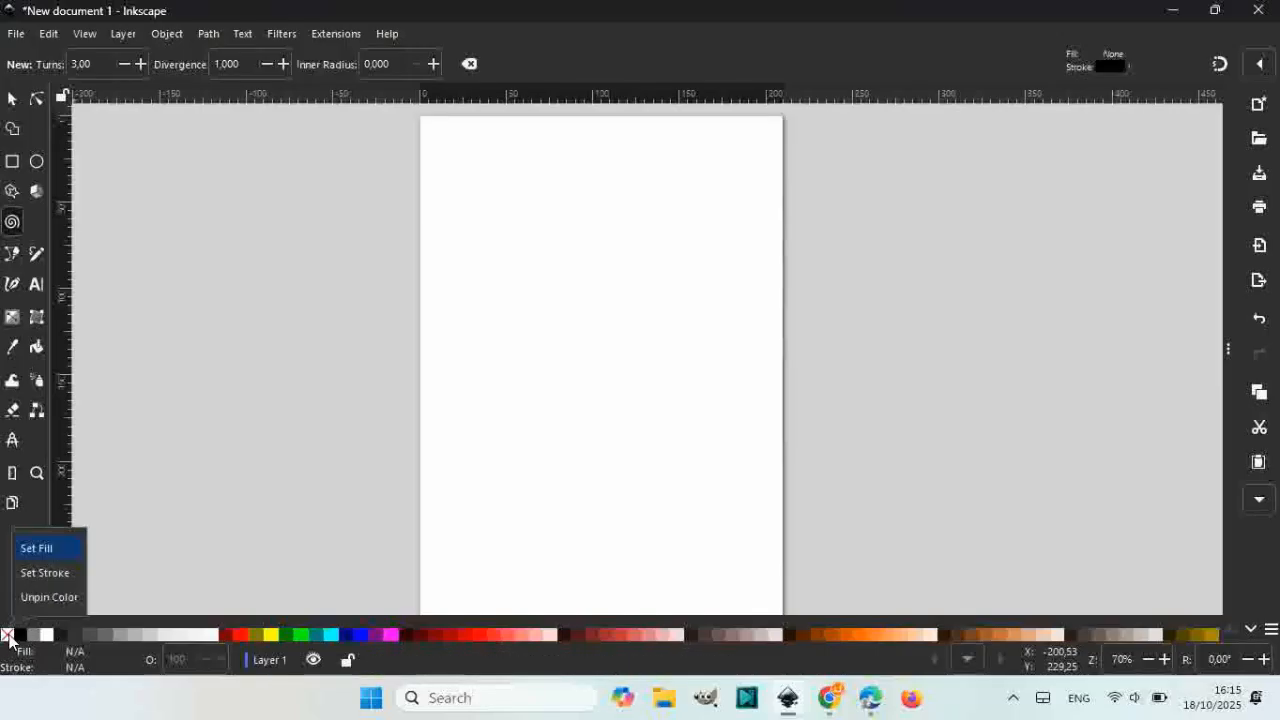
pyautogui.click(38, 549)
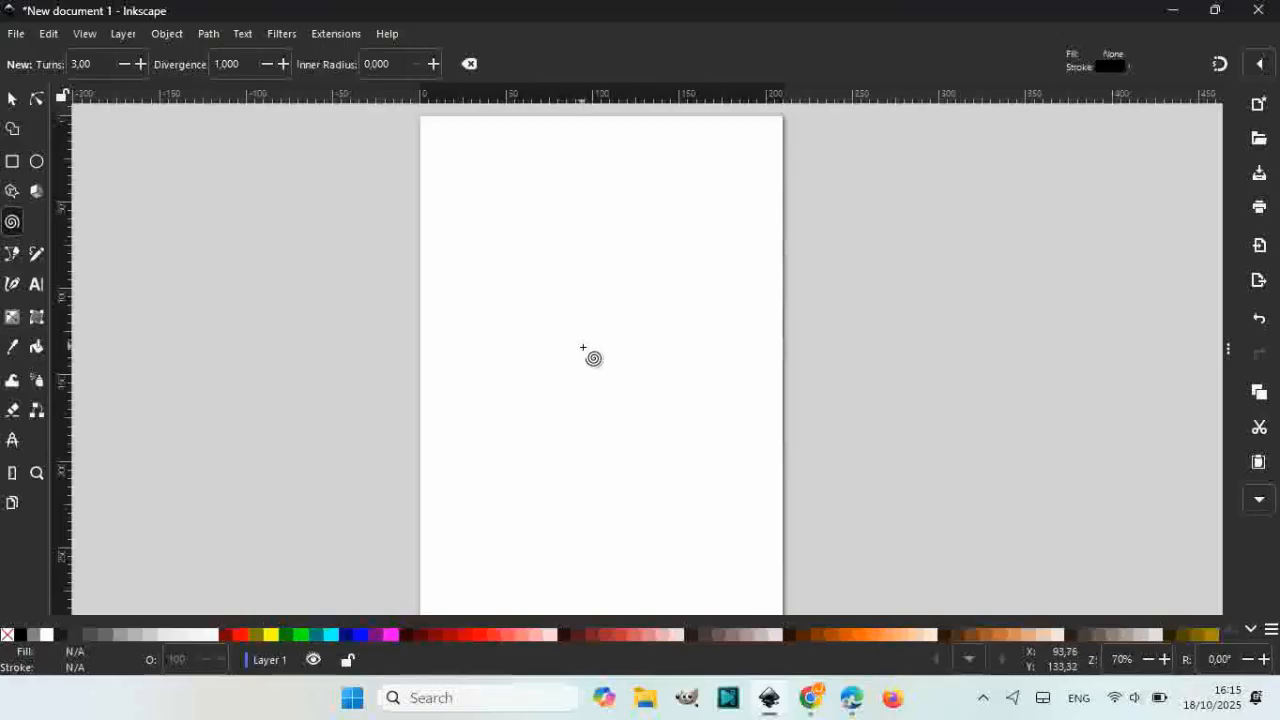
# Step: Drag out a black spiral near the page centre, enlarge it, and set its turns to 2.29
pyautogui.moveTo(583, 347); pyautogui.dragTo(693, 239)
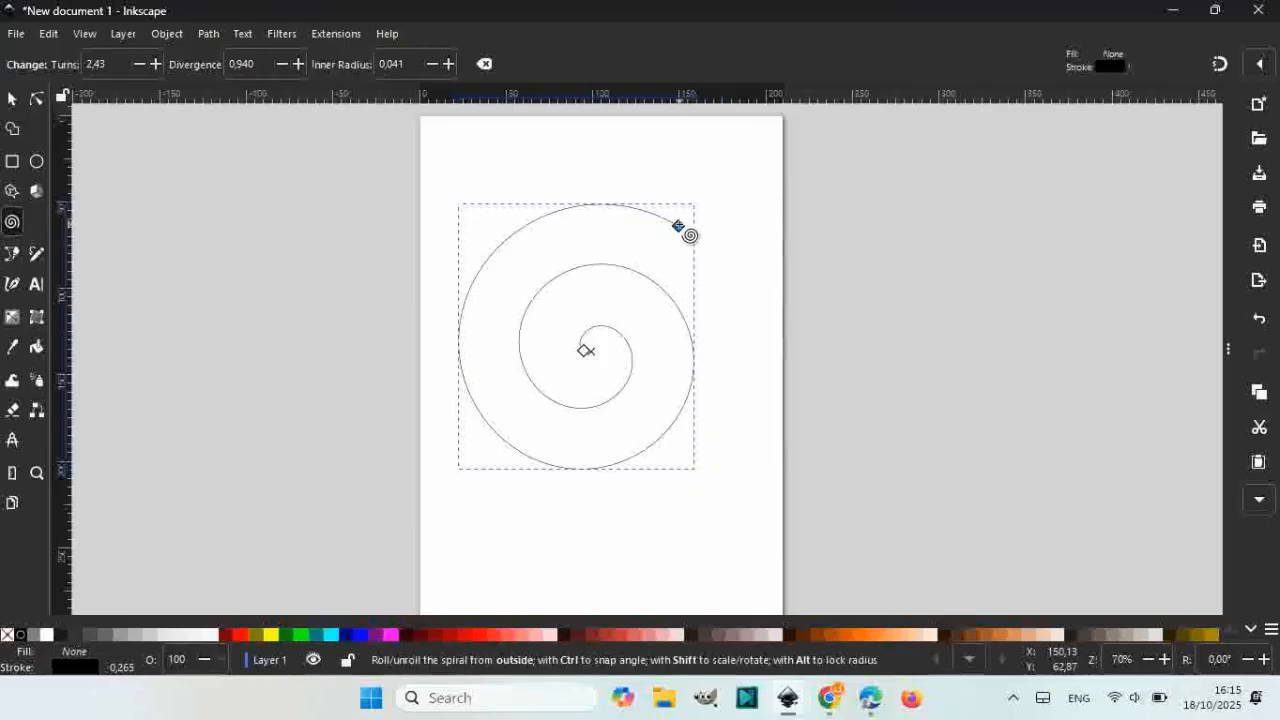
pyautogui.moveTo(689, 234); pyautogui.dragTo(546, 333)
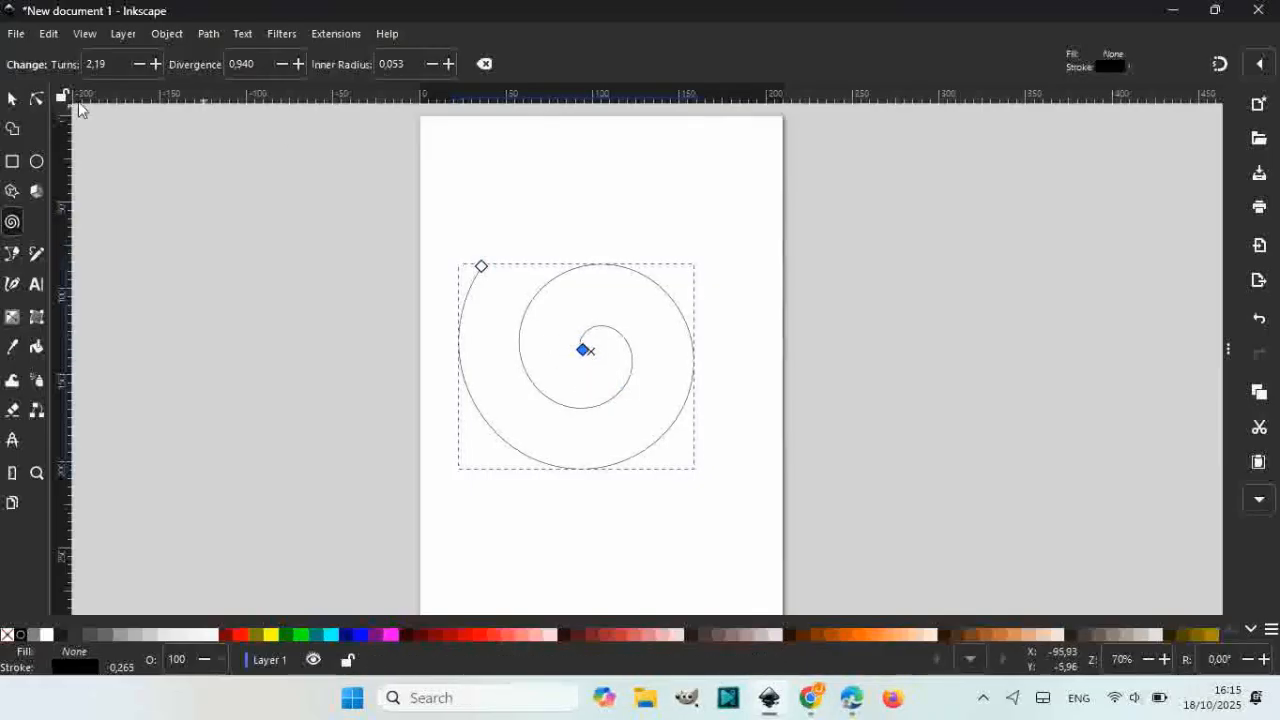
pyautogui.click(156, 66)
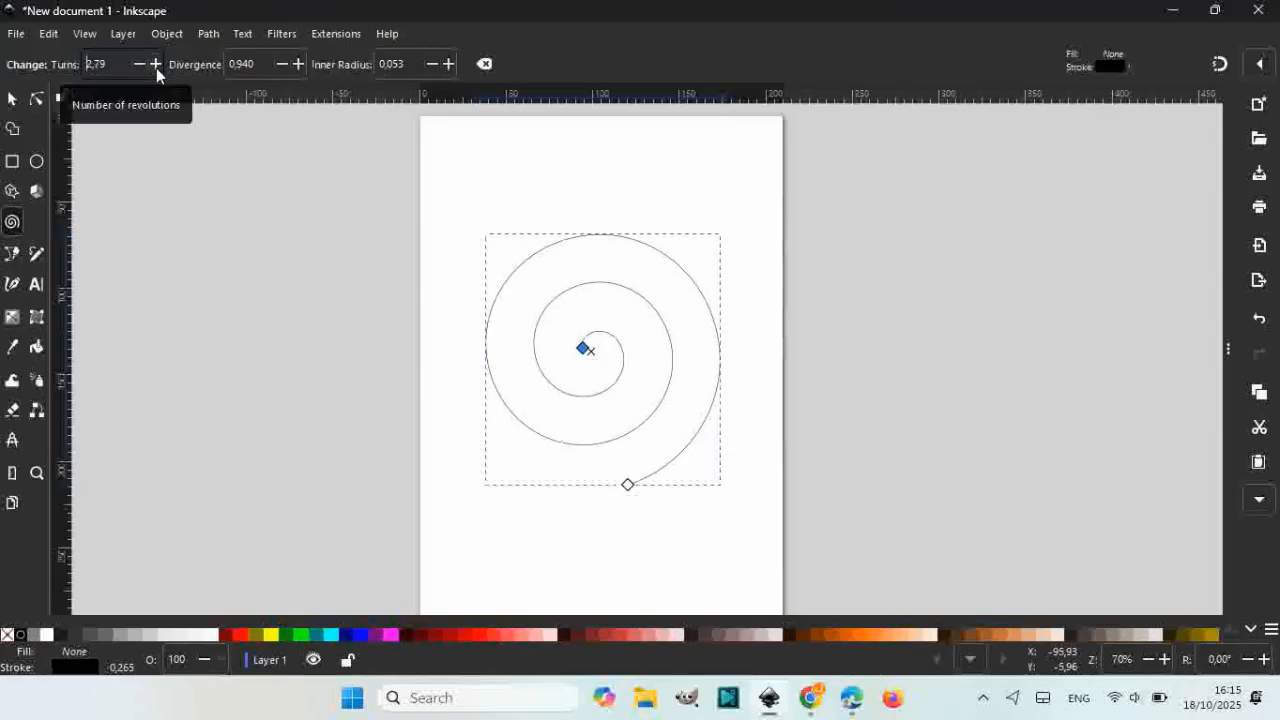
pyautogui.click(139, 64)
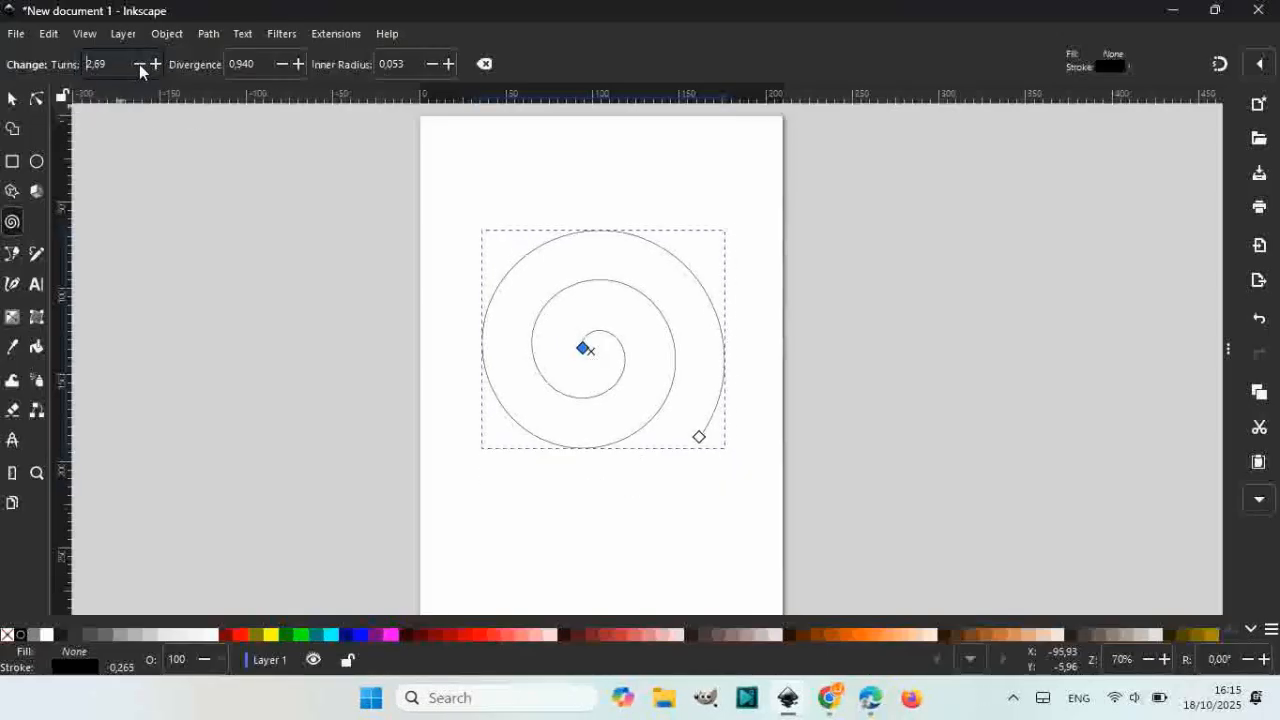
pyautogui.click(139, 64)
pyautogui.click(139, 64)
pyautogui.click(139, 64)
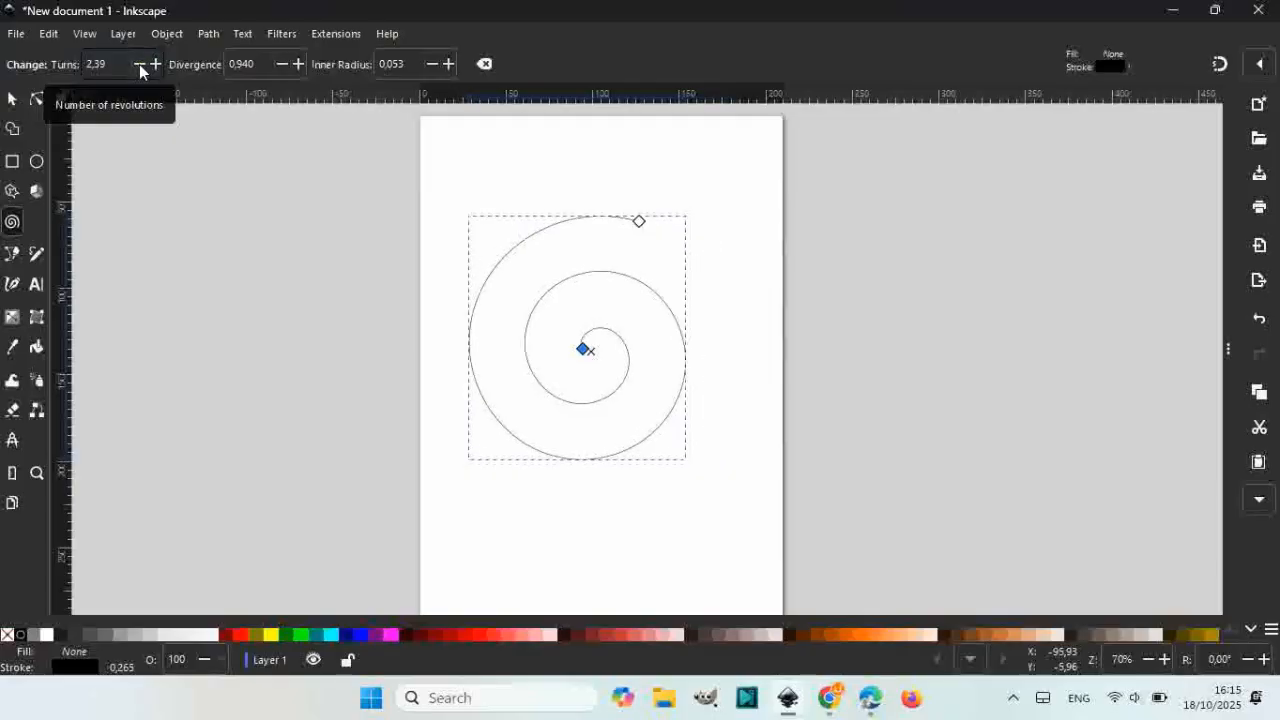
pyautogui.click(139, 64)
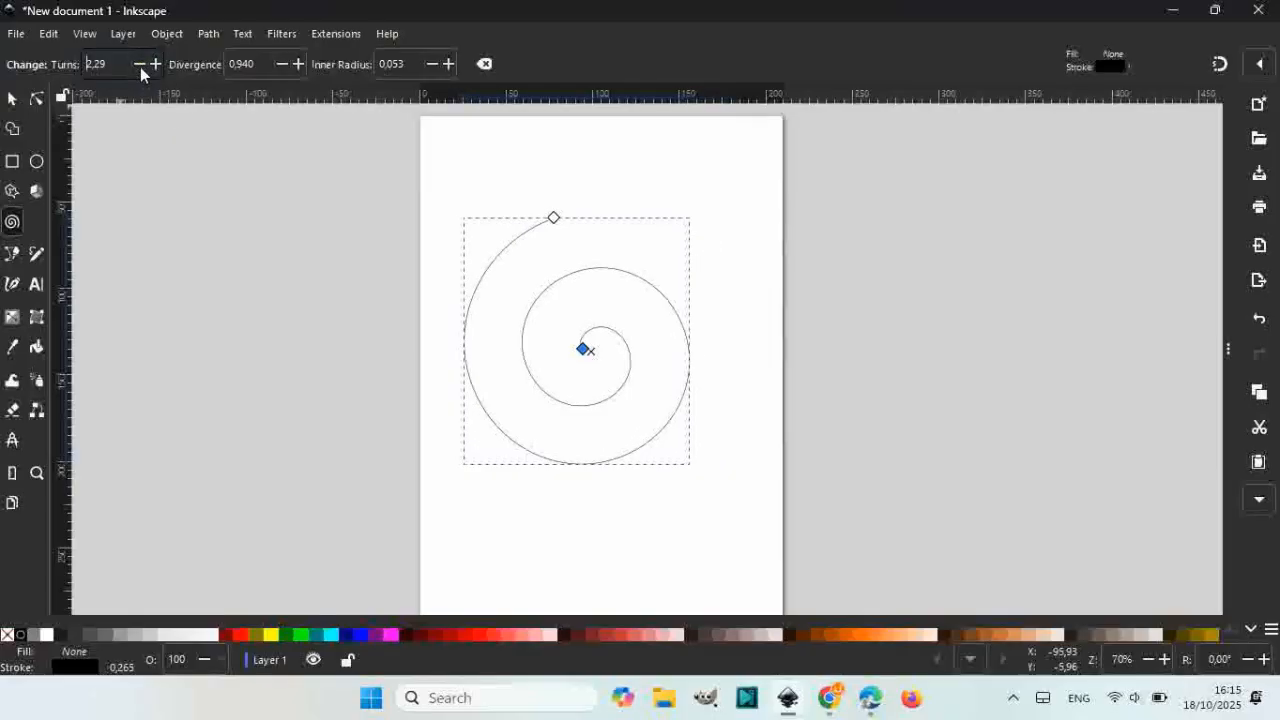
# Step: Rotate the spiral a few degrees about its centre and flip it horizontally
pyautogui.click(12, 100)
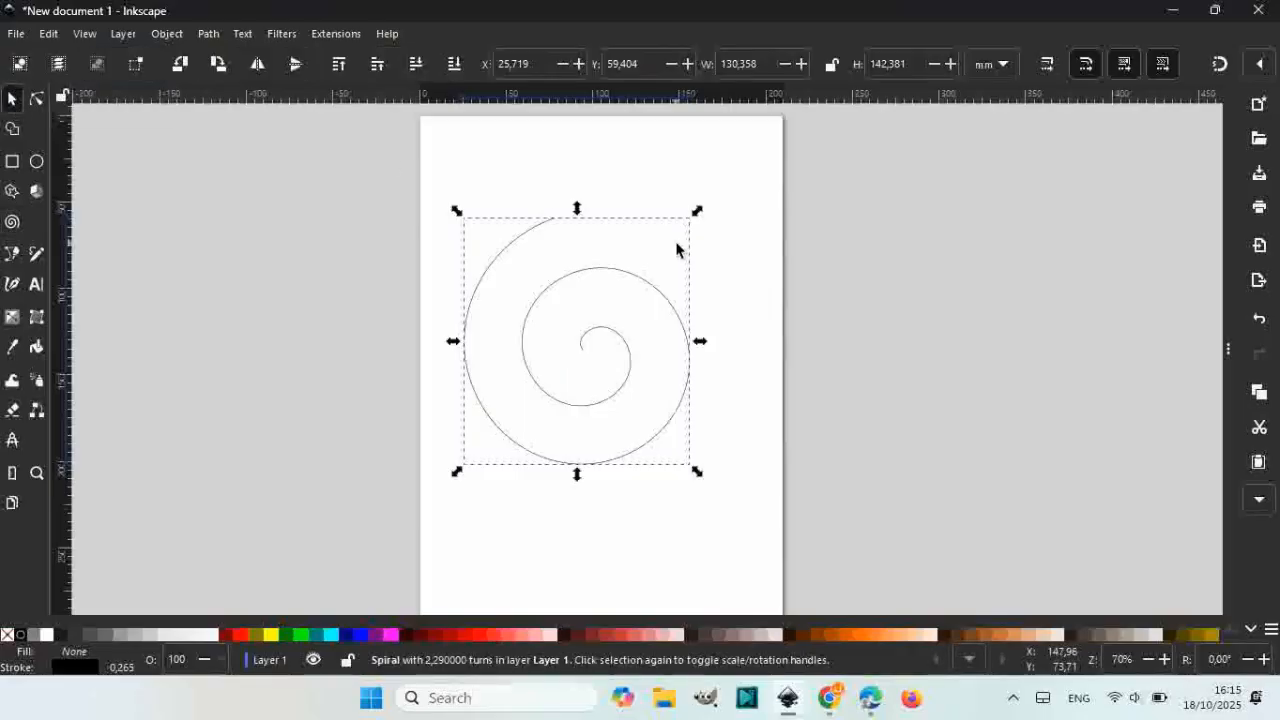
pyautogui.click(604, 275)
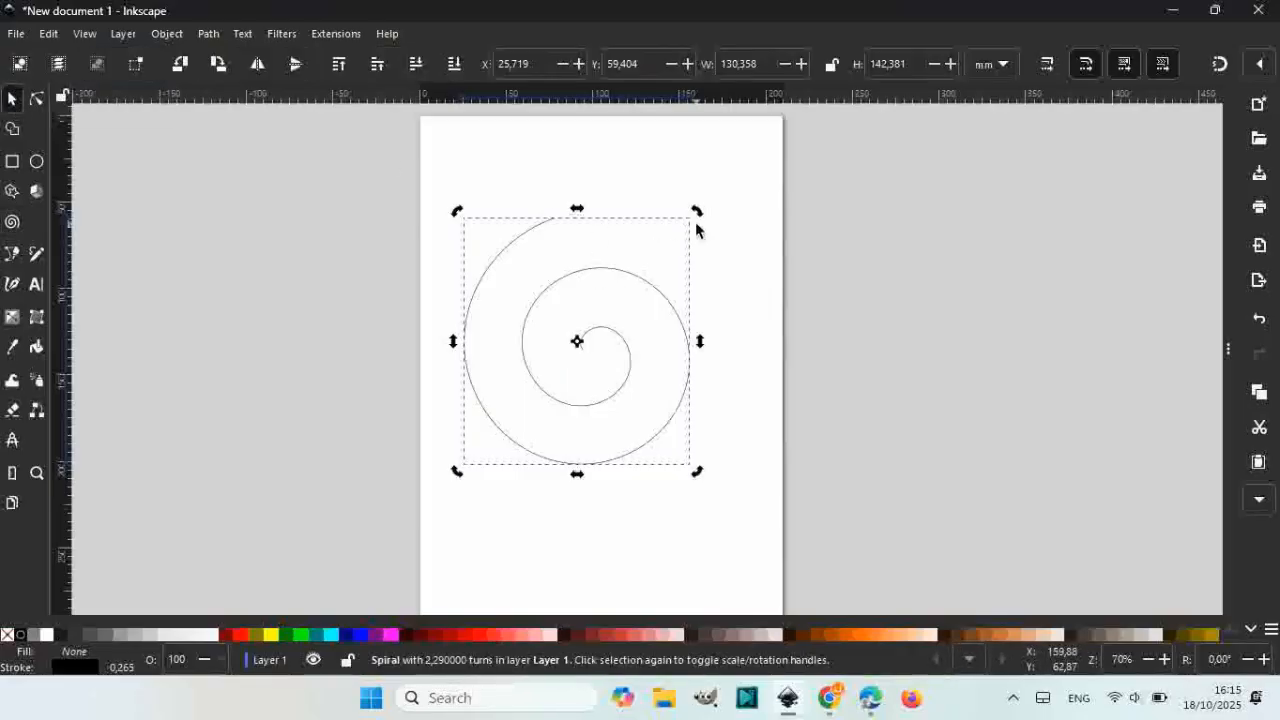
pyautogui.moveTo(700, 220); pyautogui.dragTo(727, 284)
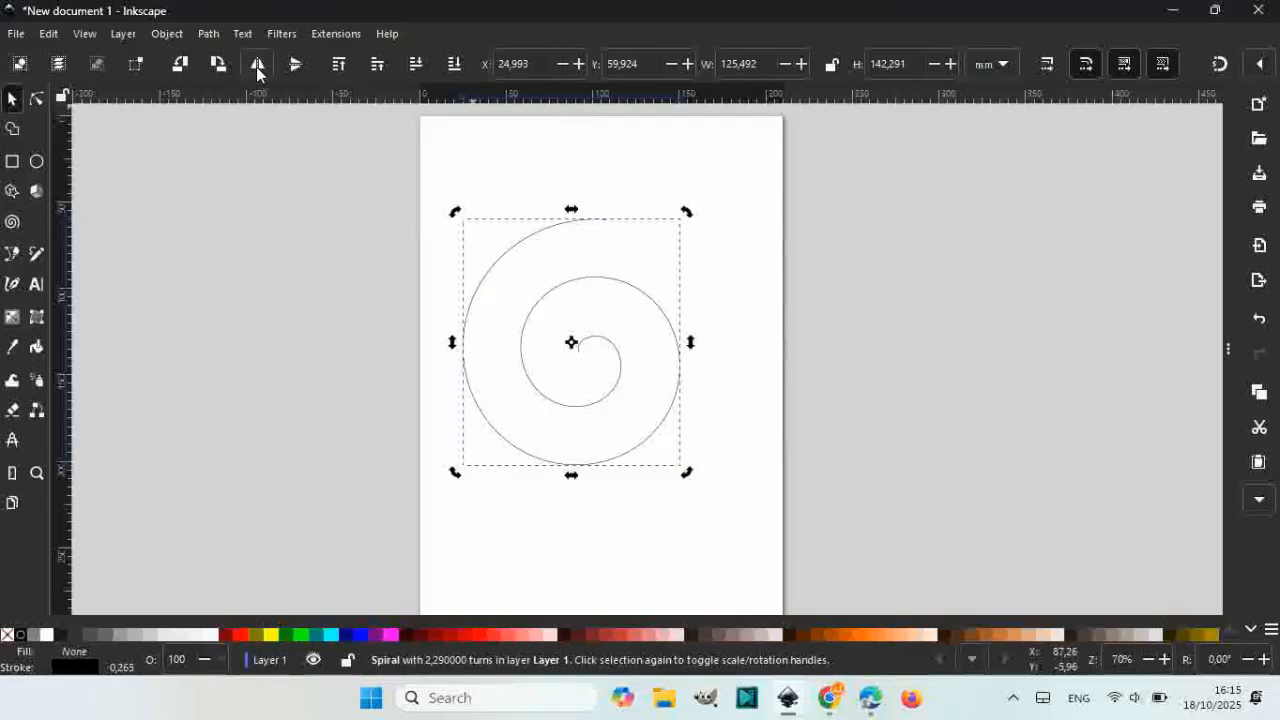
pyautogui.click(257, 66)
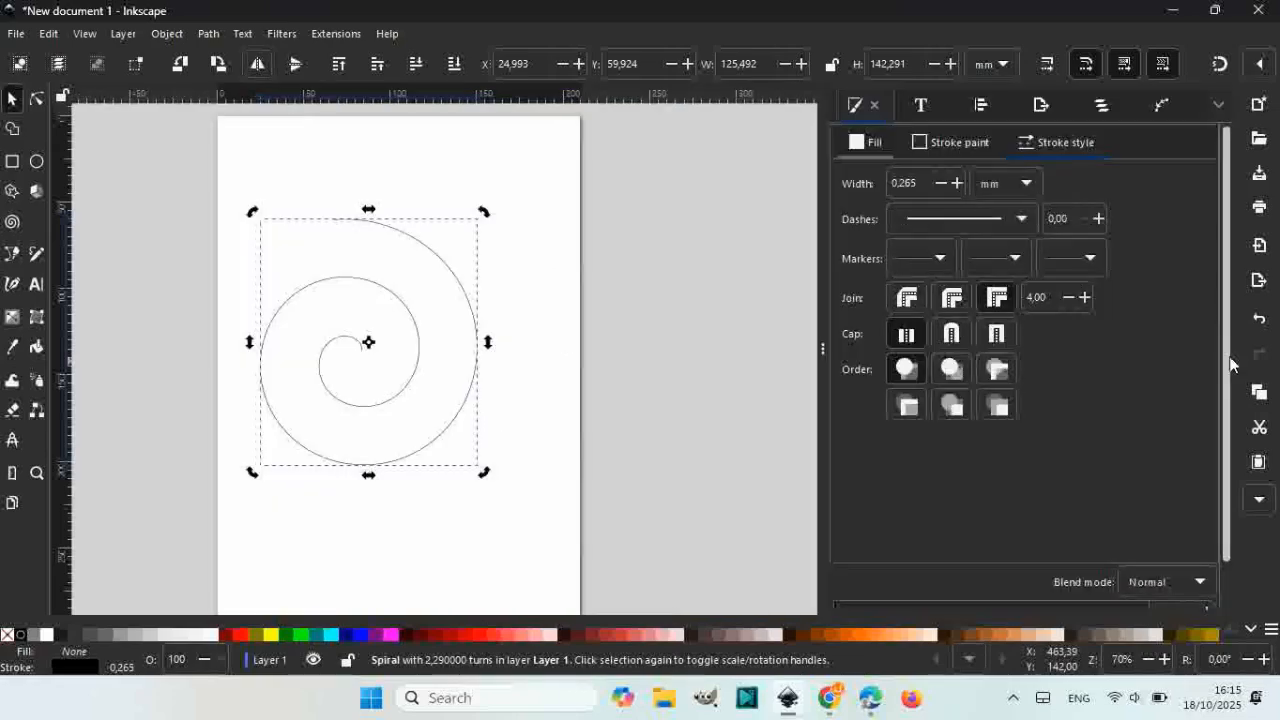
# Step: Raise the spiral's stroke width to 14.265 mm and nudge it slightly right
pyautogui.click(1228, 350)
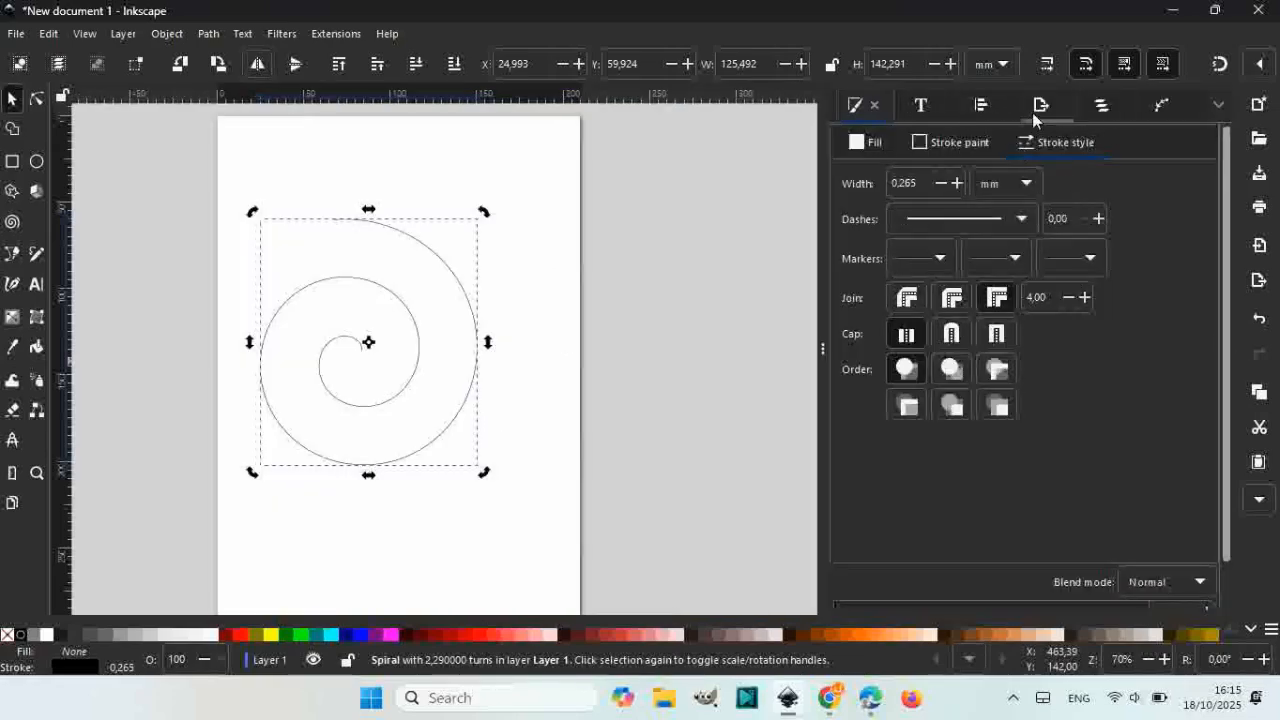
pyautogui.click(957, 184)
pyautogui.click(957, 184)
pyautogui.click(957, 184)
pyautogui.click(957, 184)
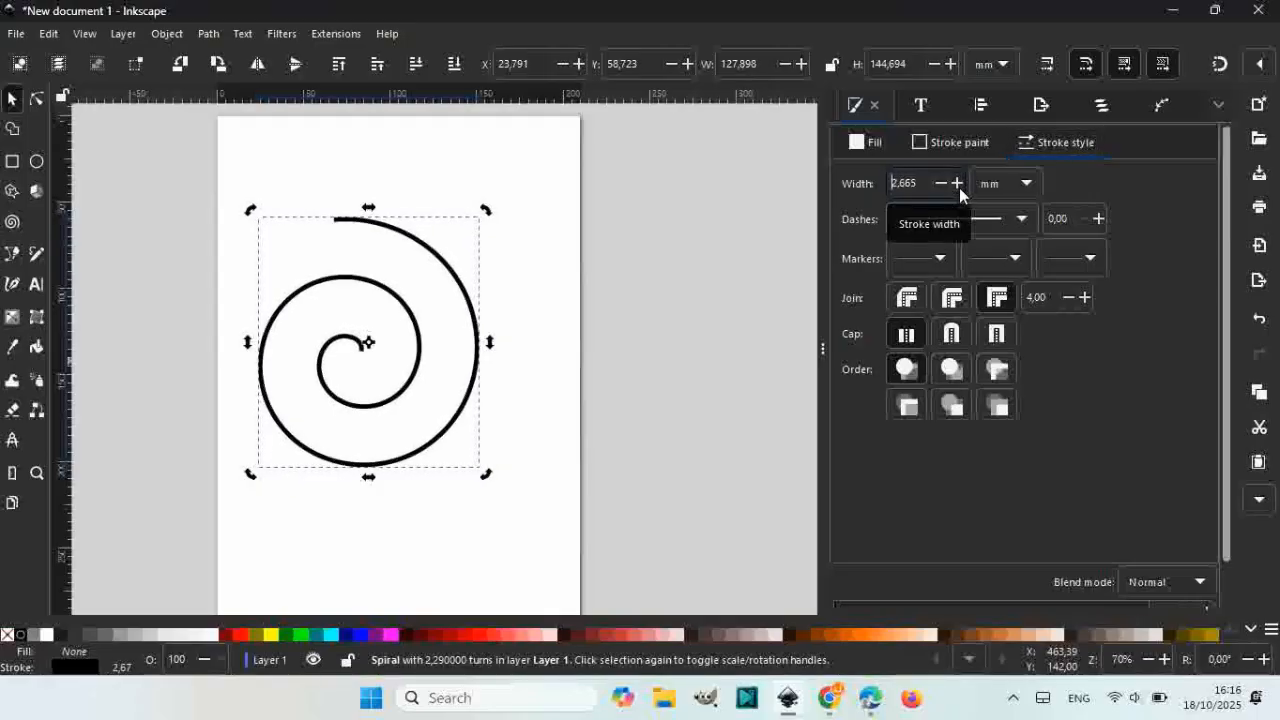
pyautogui.click(957, 184)
pyautogui.click(957, 184)
pyautogui.click(957, 184)
pyautogui.click(957, 184)
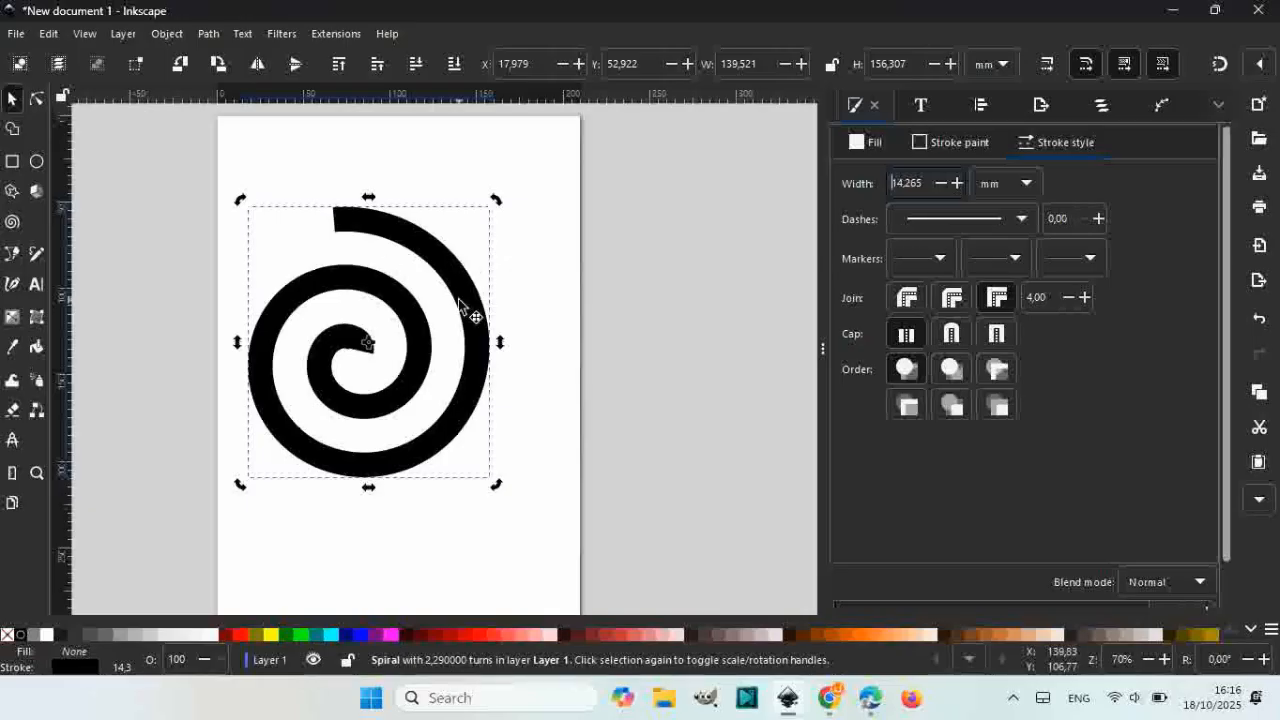
pyautogui.moveTo(472, 303); pyautogui.dragTo(506, 300)
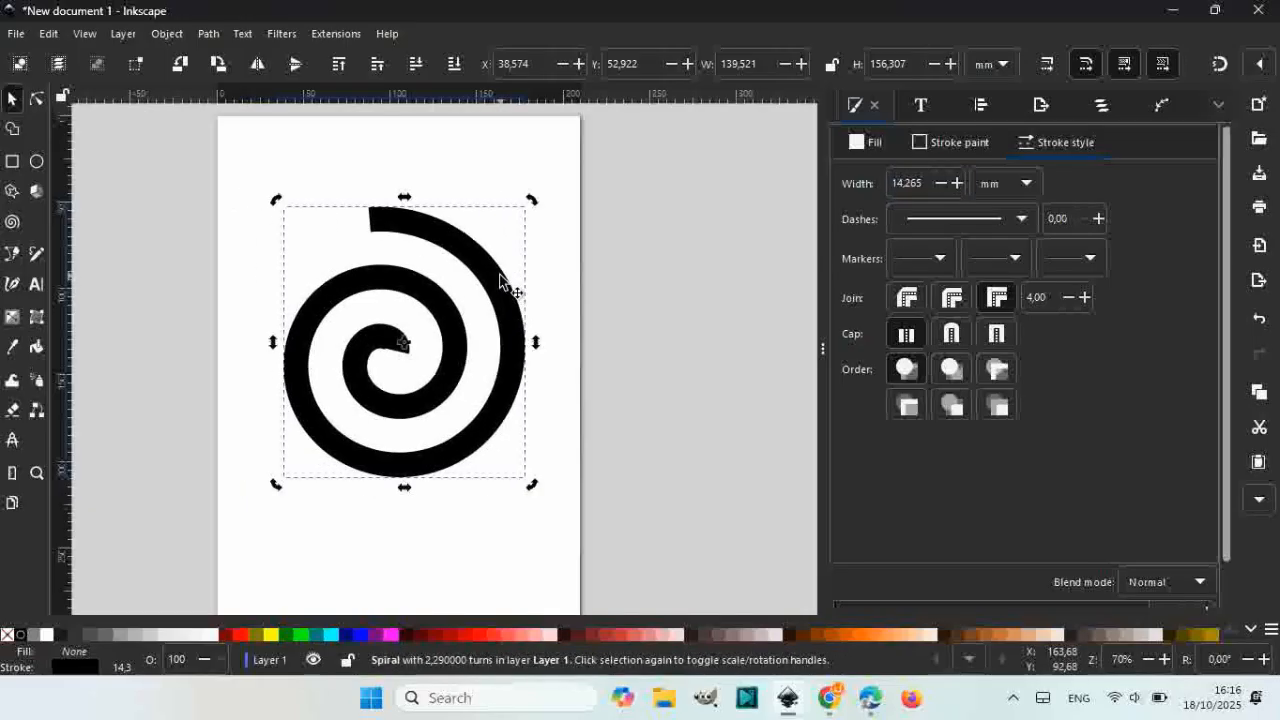
# Step: Apply the Power stroke path effect to the spiral from the Path Effects gallery
pyautogui.click(1162, 108)
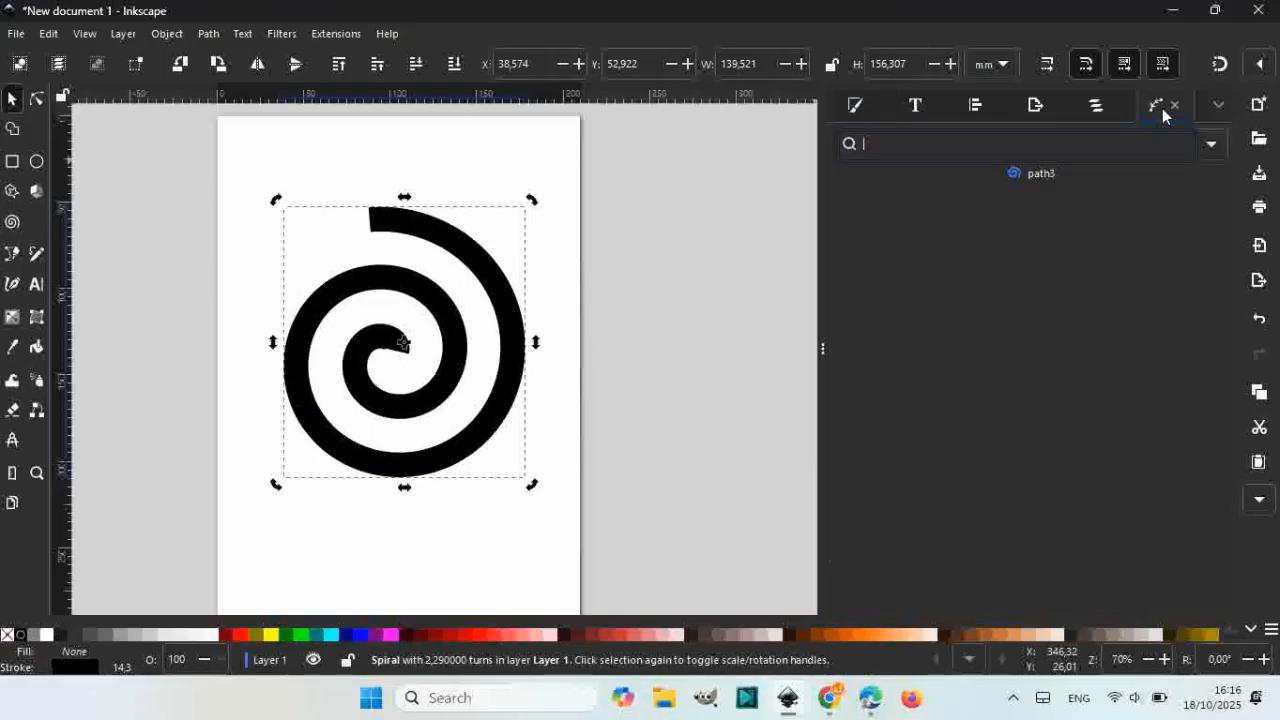
pyautogui.click(1211, 146)
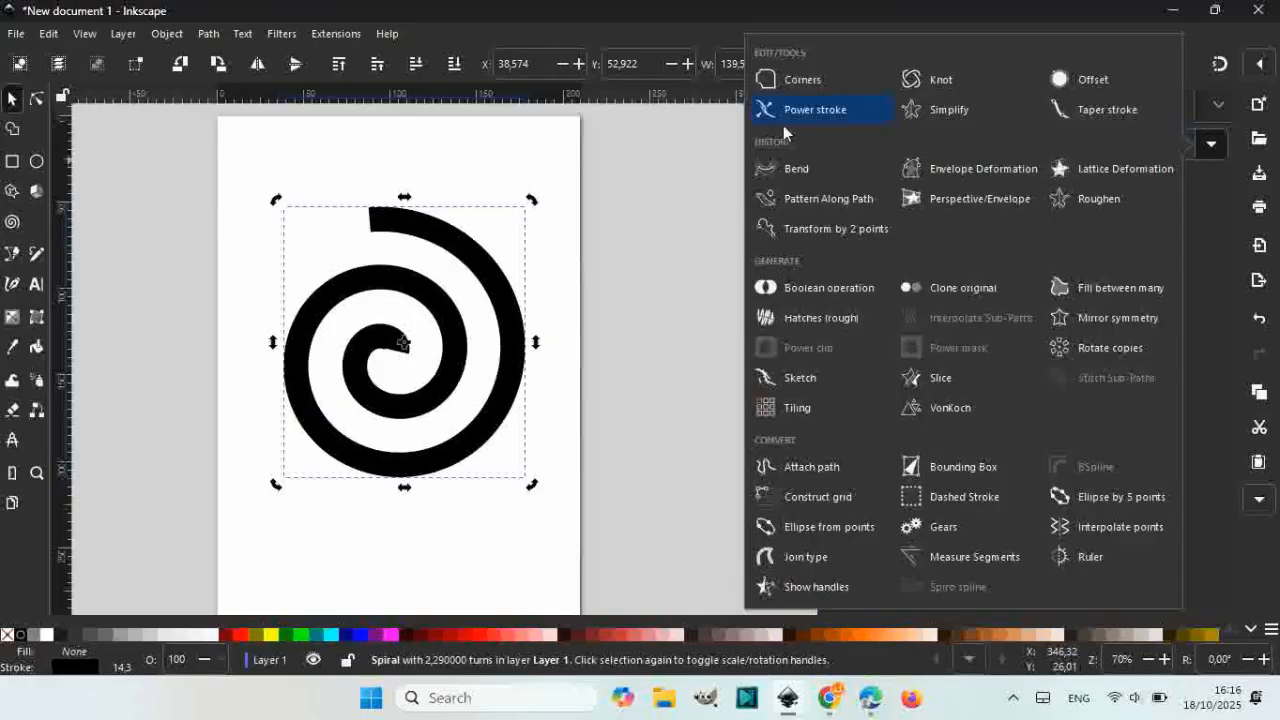
pyautogui.click(837, 111)
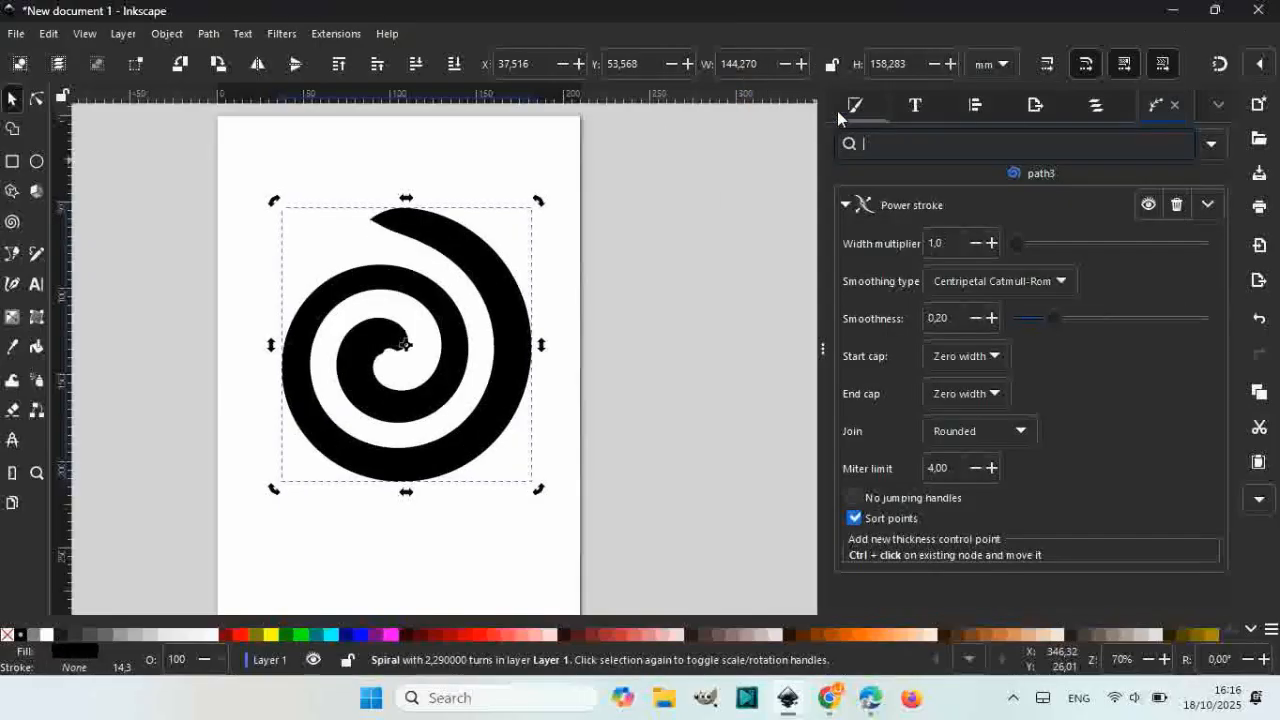
# Step: Drag the Power stroke width points to reshape the inner end and broaden the outer tail
pyautogui.click(39, 101)
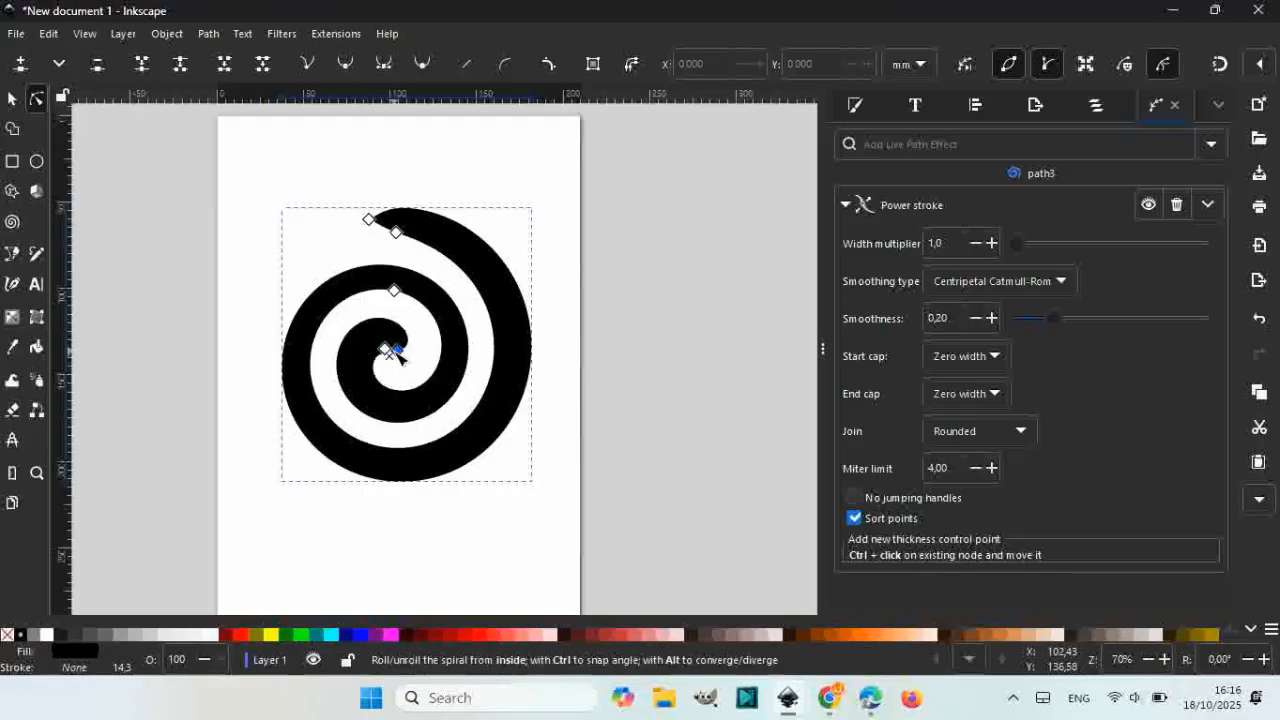
pyautogui.moveTo(400, 355); pyautogui.dragTo(378, 350)
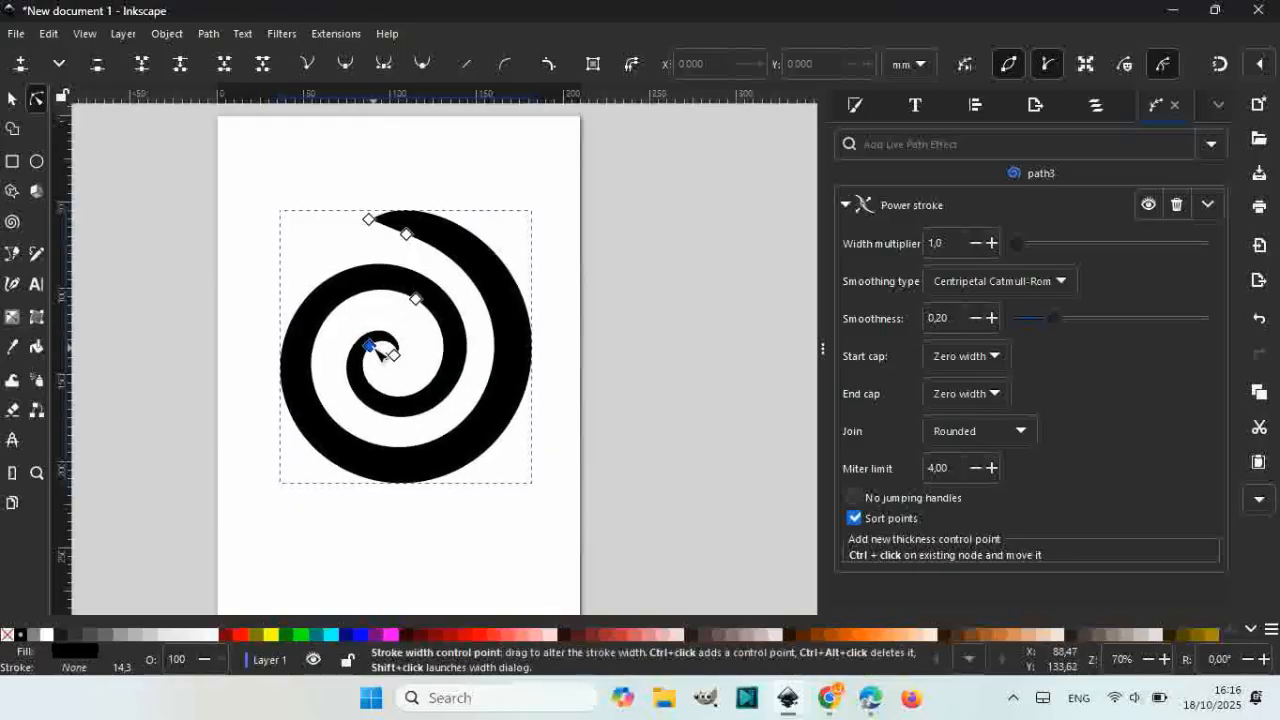
pyautogui.scroll(3, 373, 358)
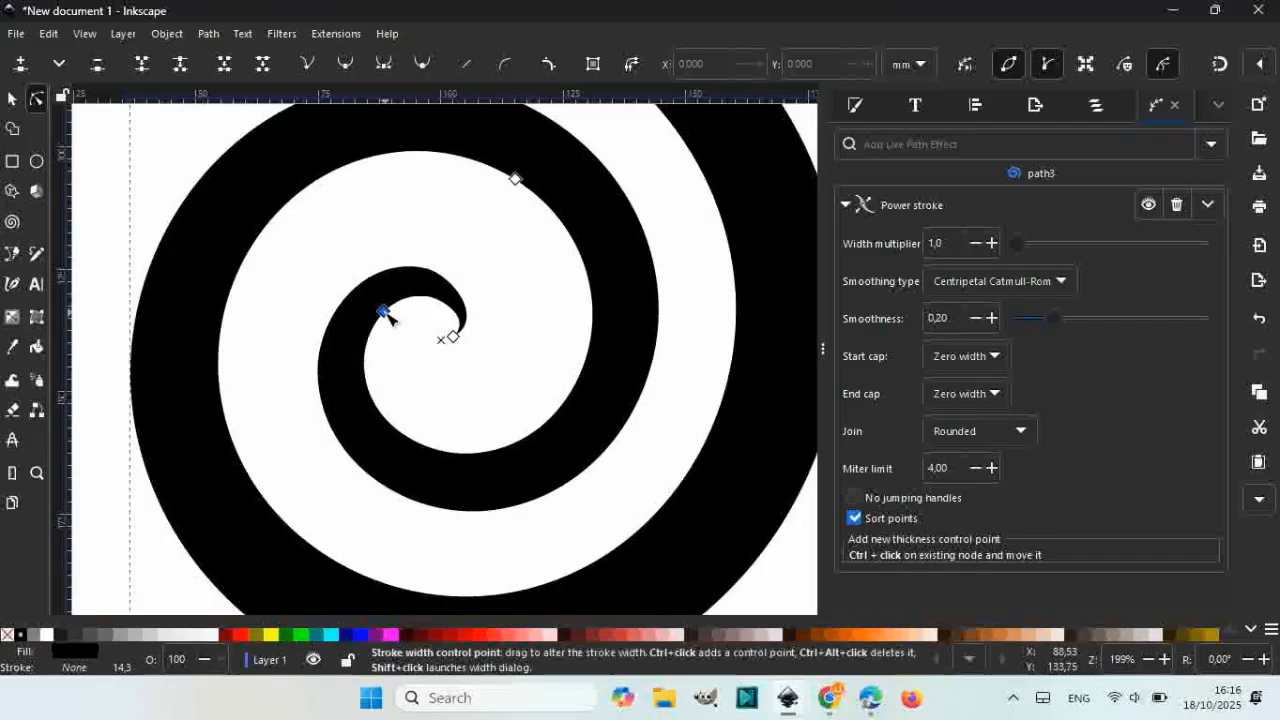
pyautogui.moveTo(390, 315); pyautogui.dragTo(382, 316)
pyautogui.moveTo(455, 338); pyautogui.dragTo(455, 288)
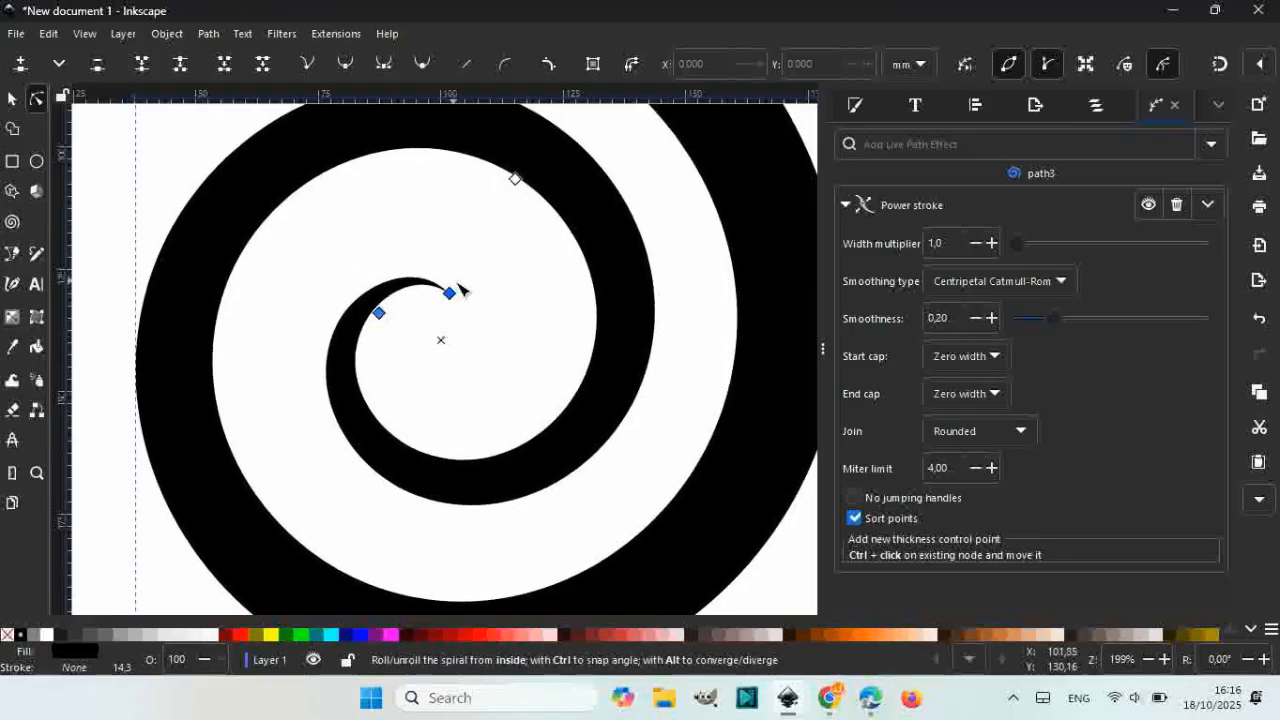
pyautogui.press('1')
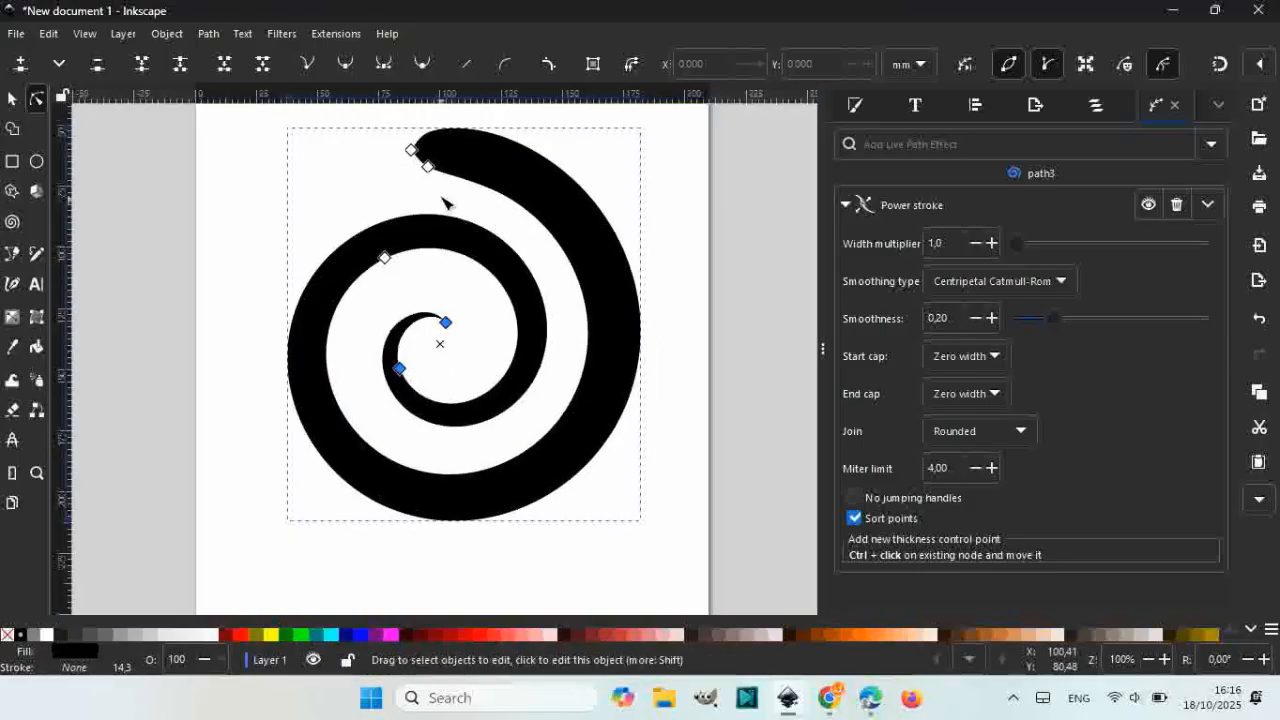
pyautogui.moveTo(428, 166)
pyautogui.mouseDown()
pyautogui.moveTo(414, 151)
pyautogui.moveTo(472, 200)
pyautogui.moveTo(449, 174)
pyautogui.mouseUp()
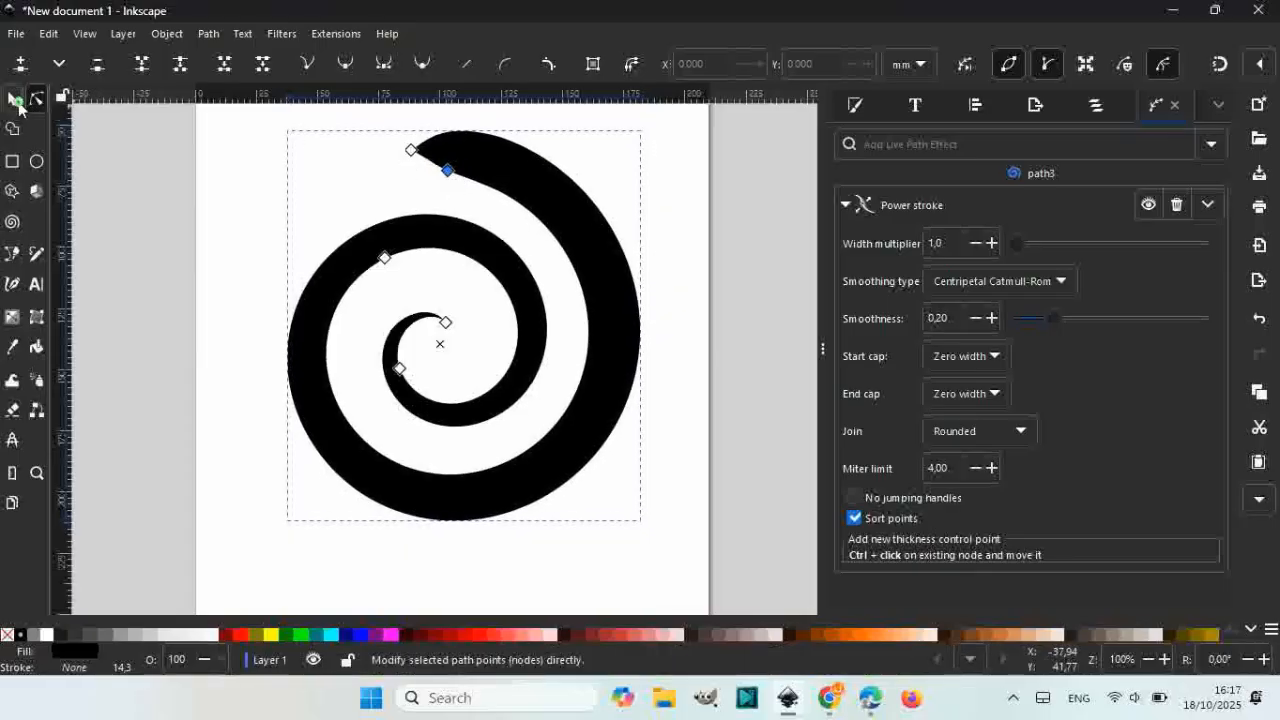
pyautogui.click(14, 98)
pyautogui.scroll(-1, 600, 243)
# Step: Rotate the power-stroked spiral about -13.9° so its outer tail runs flatter
pyautogui.click(591, 229)
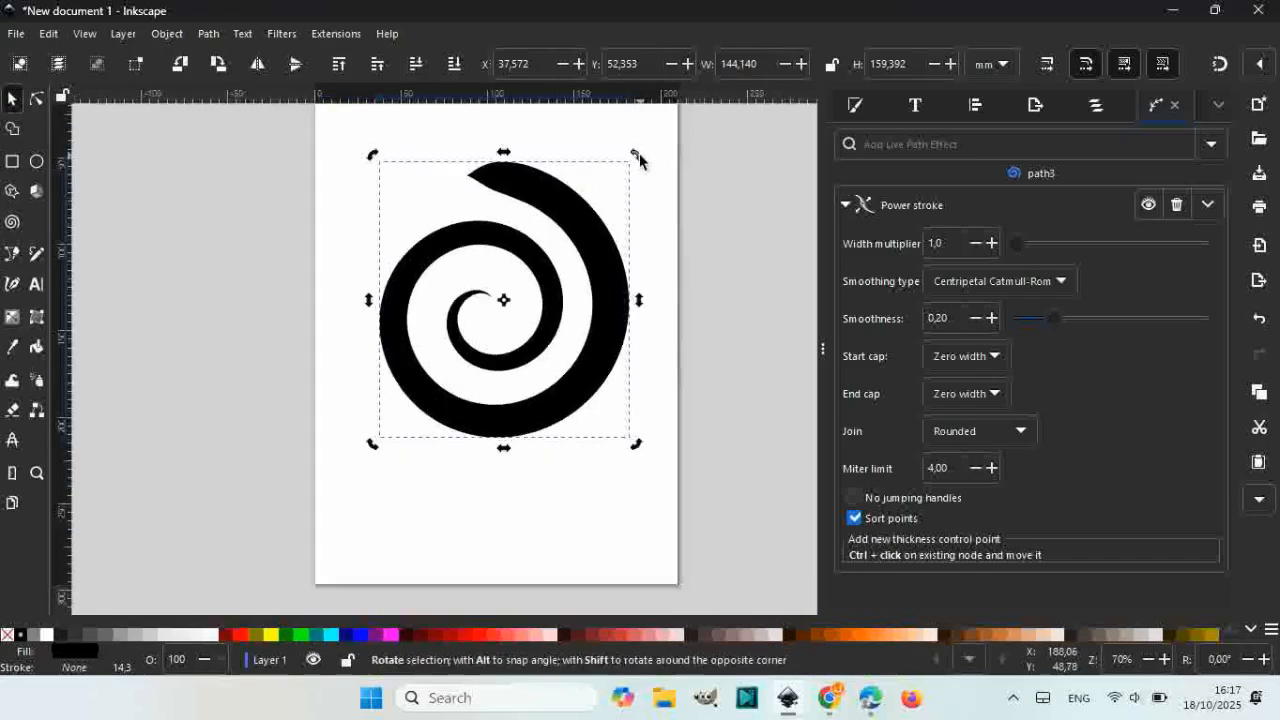
pyautogui.moveTo(640, 158); pyautogui.dragTo(597, 145)
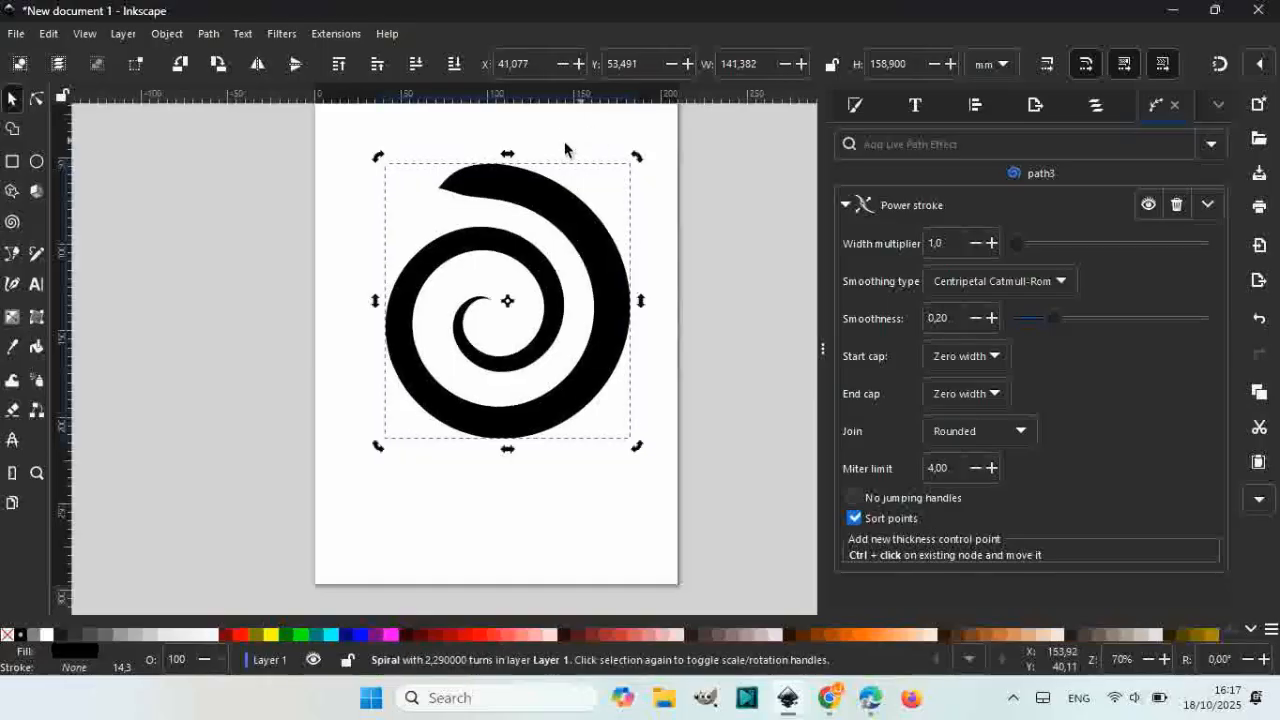
pyautogui.click(17, 170)
pyautogui.keyDown('ctrl'); pyautogui.scroll(2, 462, 170); pyautogui.keyUp('ctrl')
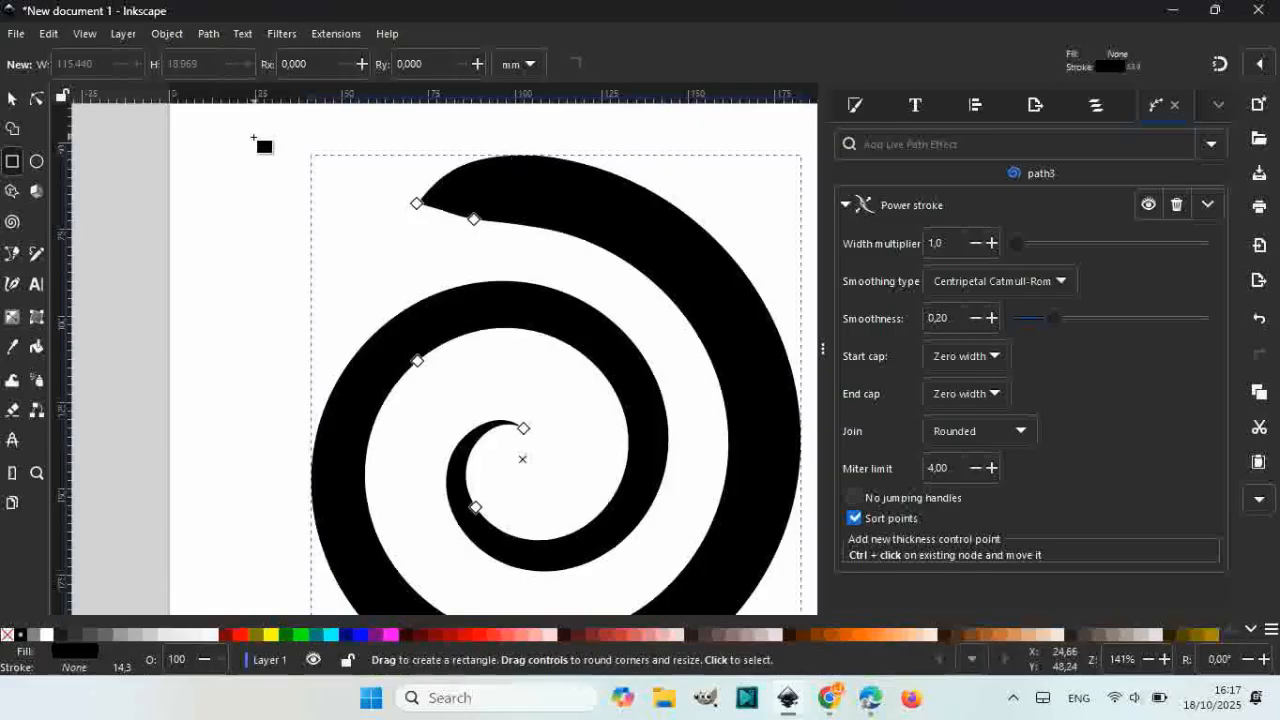
# Step: Draw a rectangle across the spiral's top tail with black fill and no stroke
pyautogui.moveTo(385, 173); pyautogui.dragTo(557, 216)
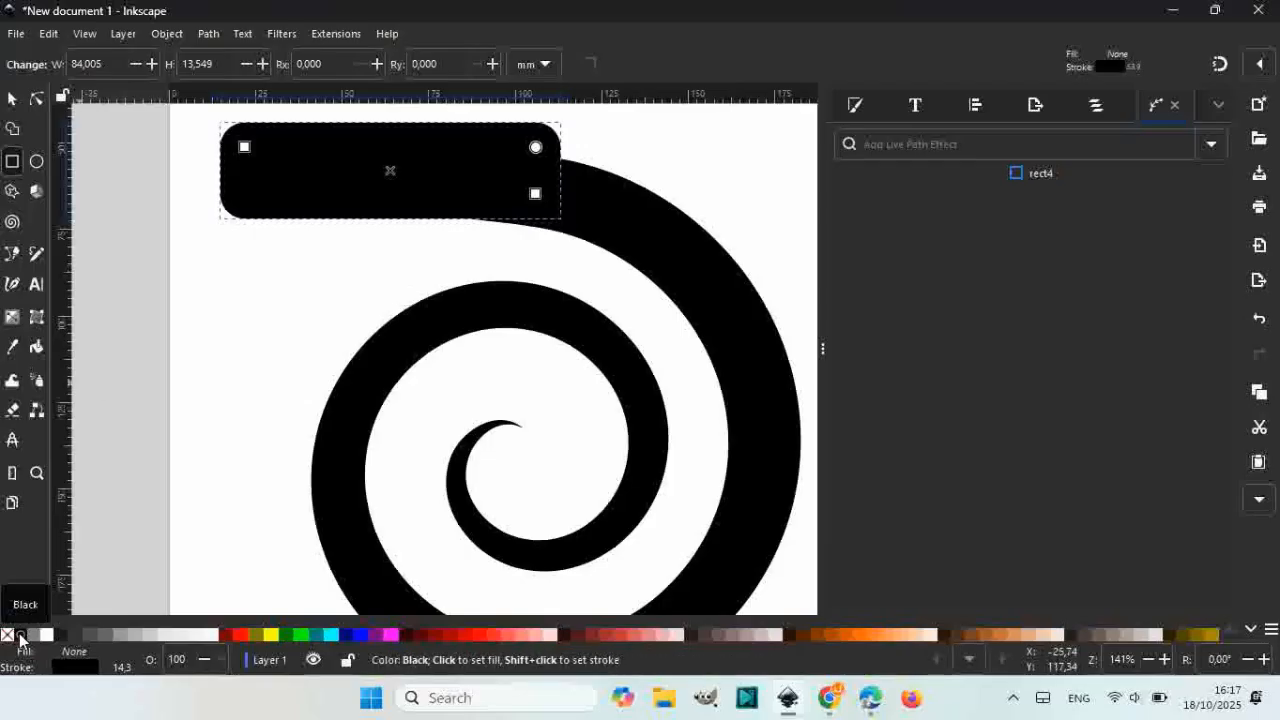
pyautogui.rightClick(20, 636)
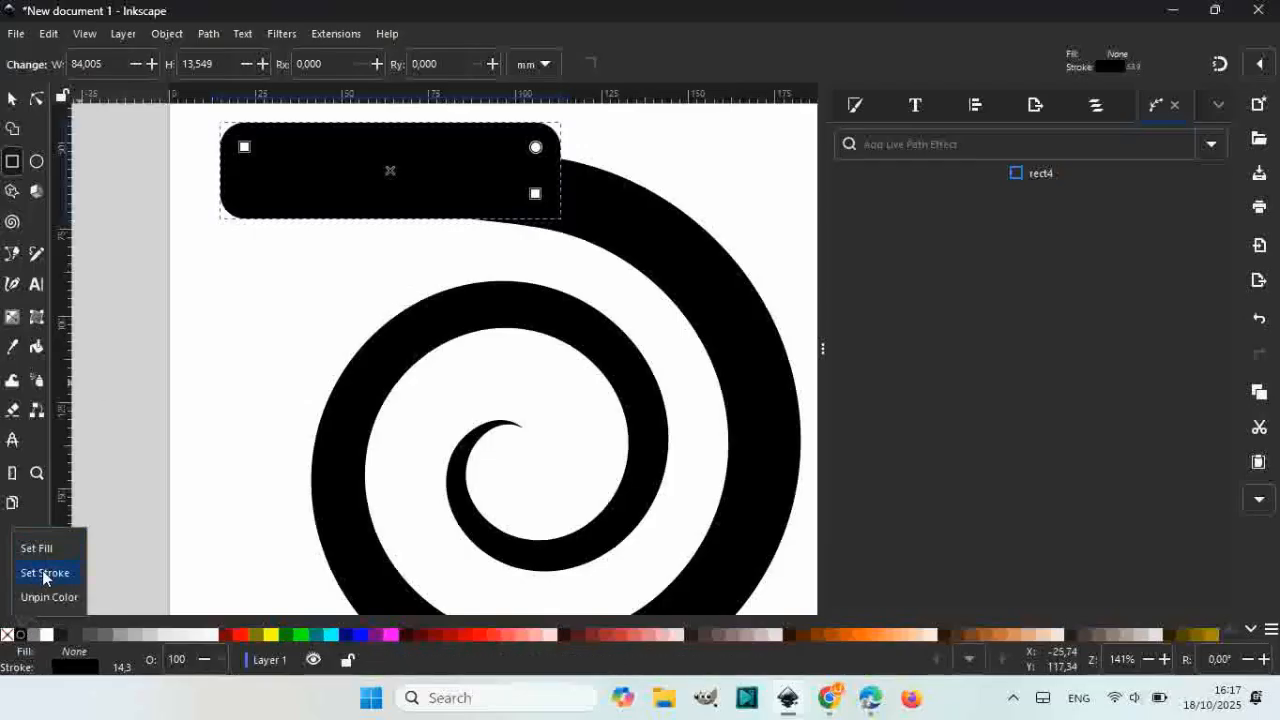
pyautogui.click(55, 549)
pyautogui.rightClick(5, 636)
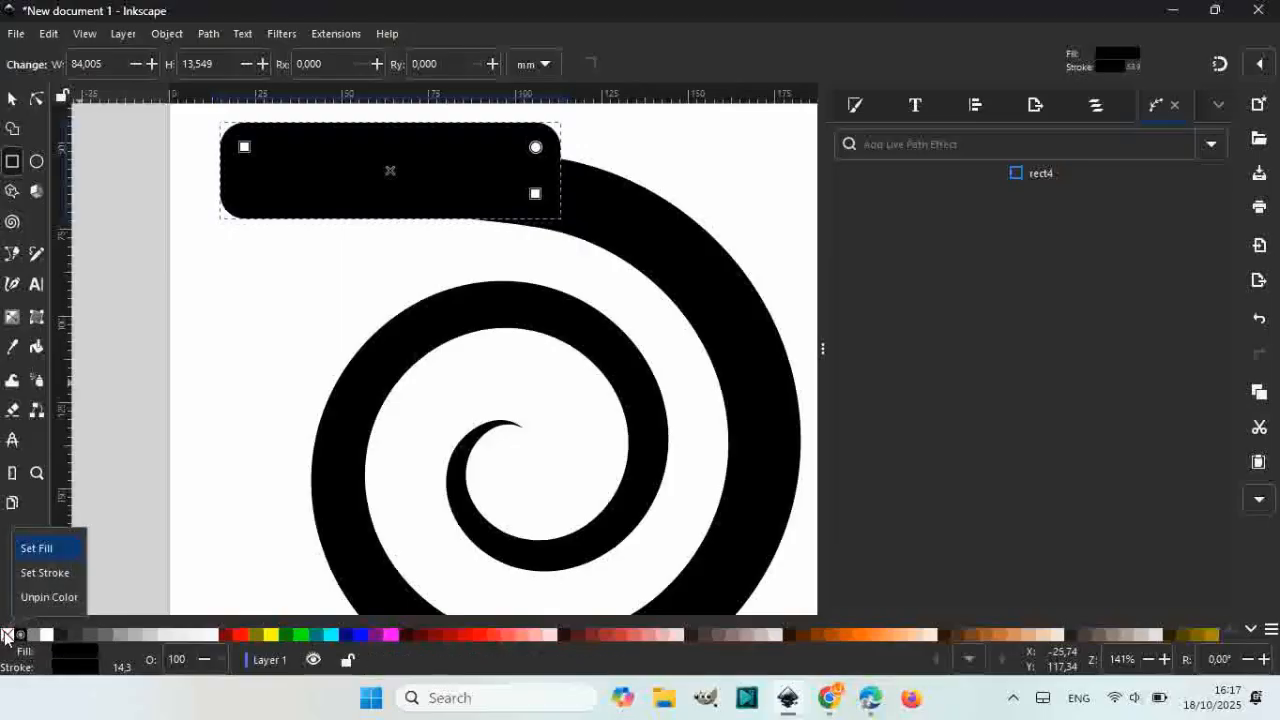
pyautogui.click(45, 573)
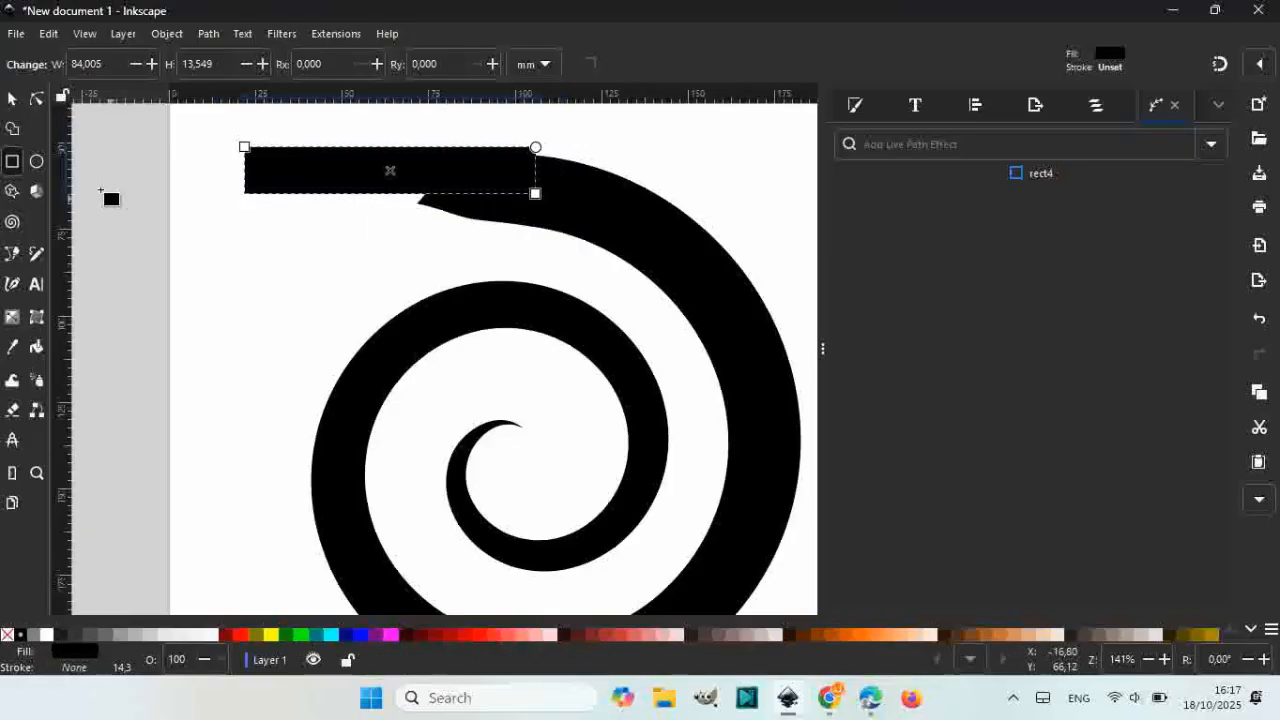
# Step: Move the bar down-left onto the tail and make it taller to match
pyautogui.click(12, 98)
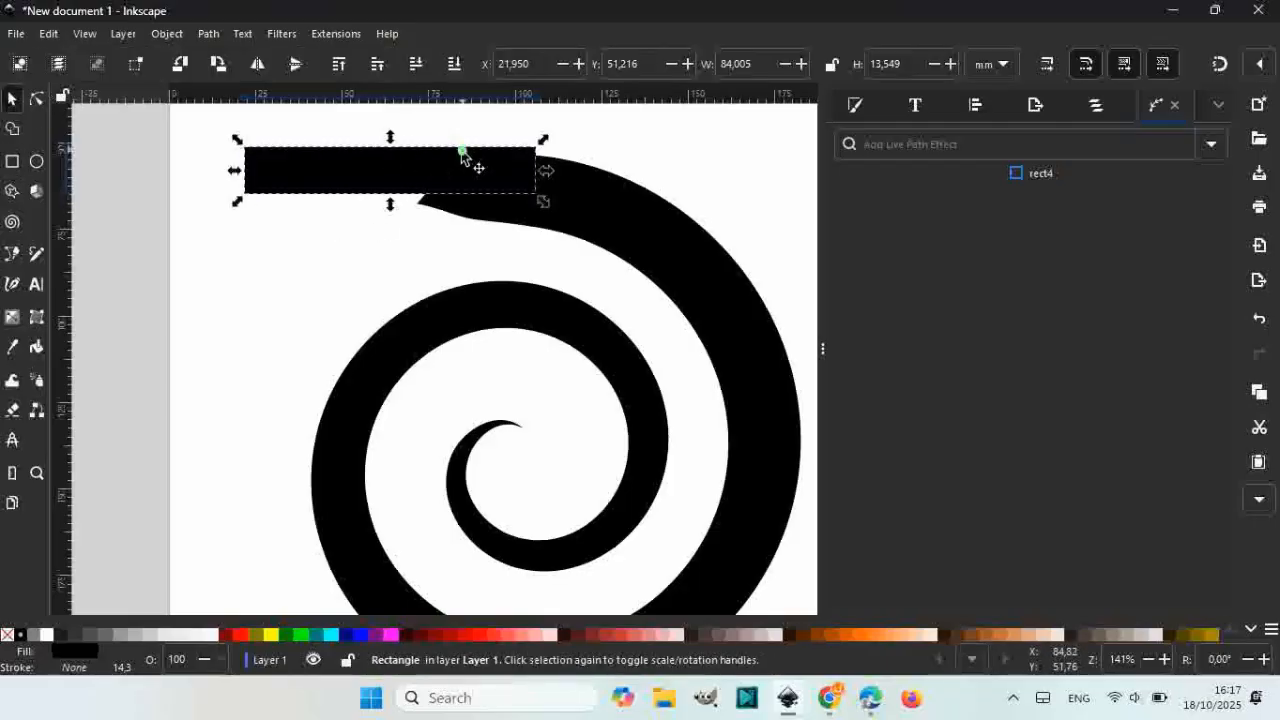
pyautogui.moveTo(461, 155)
pyautogui.mouseDown()
pyautogui.moveTo(434, 171)
pyautogui.moveTo(445, 161)
pyautogui.mouseUp()
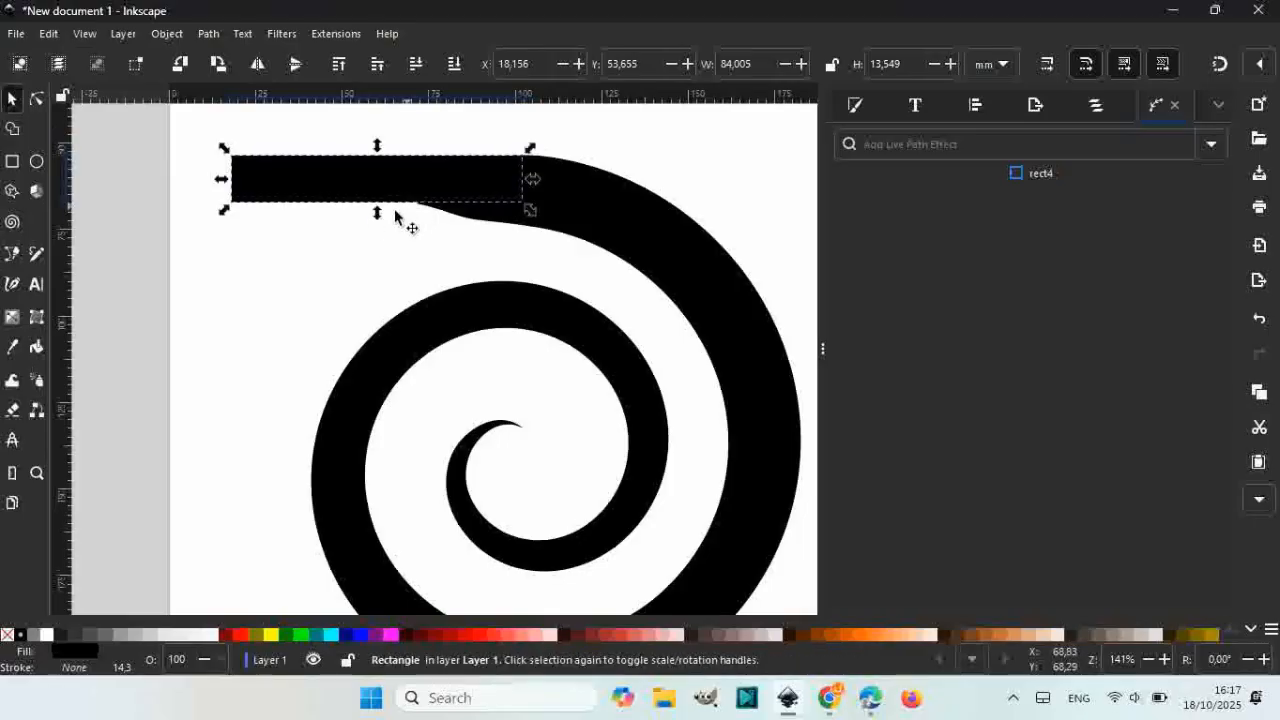
pyautogui.moveTo(377, 213); pyautogui.dragTo(376, 233)
pyautogui.keyDown('ctrl'); pyautogui.scroll(-1, 569, 208); pyautogui.keyUp('ctrl')
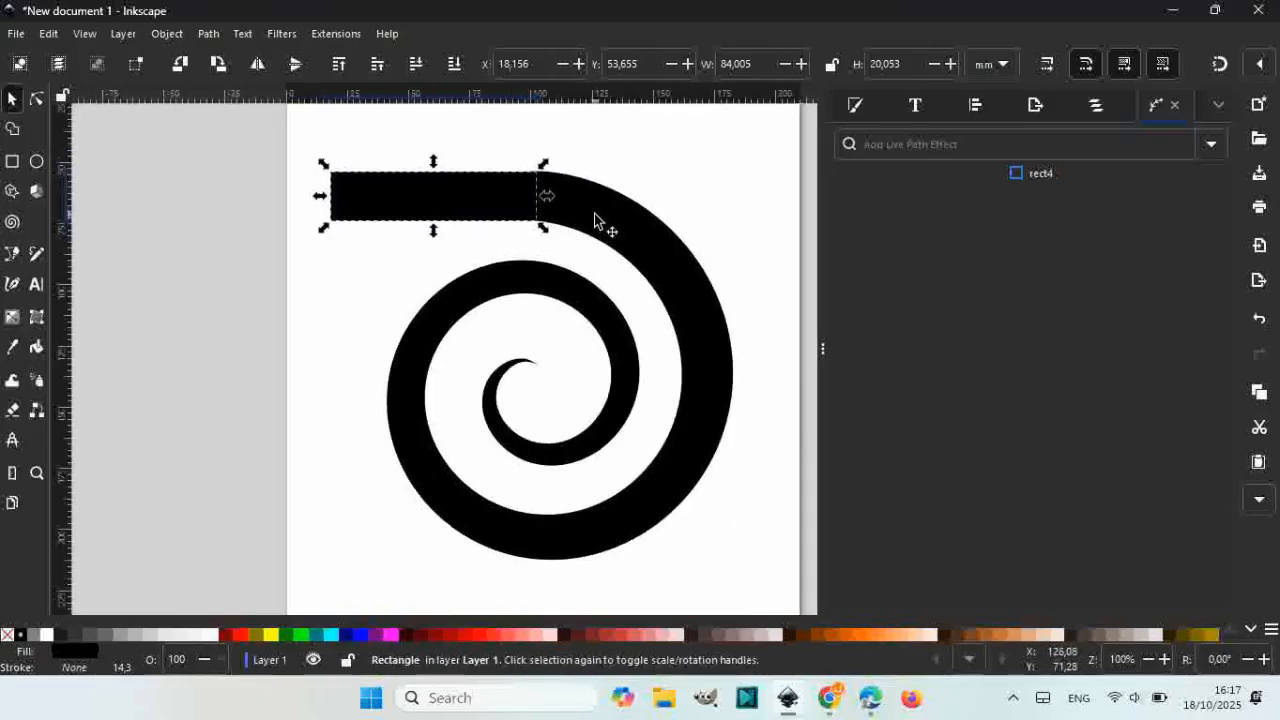
# Step: Nudge the spiral so its tail lines up with the bar
pyautogui.click(595, 218)
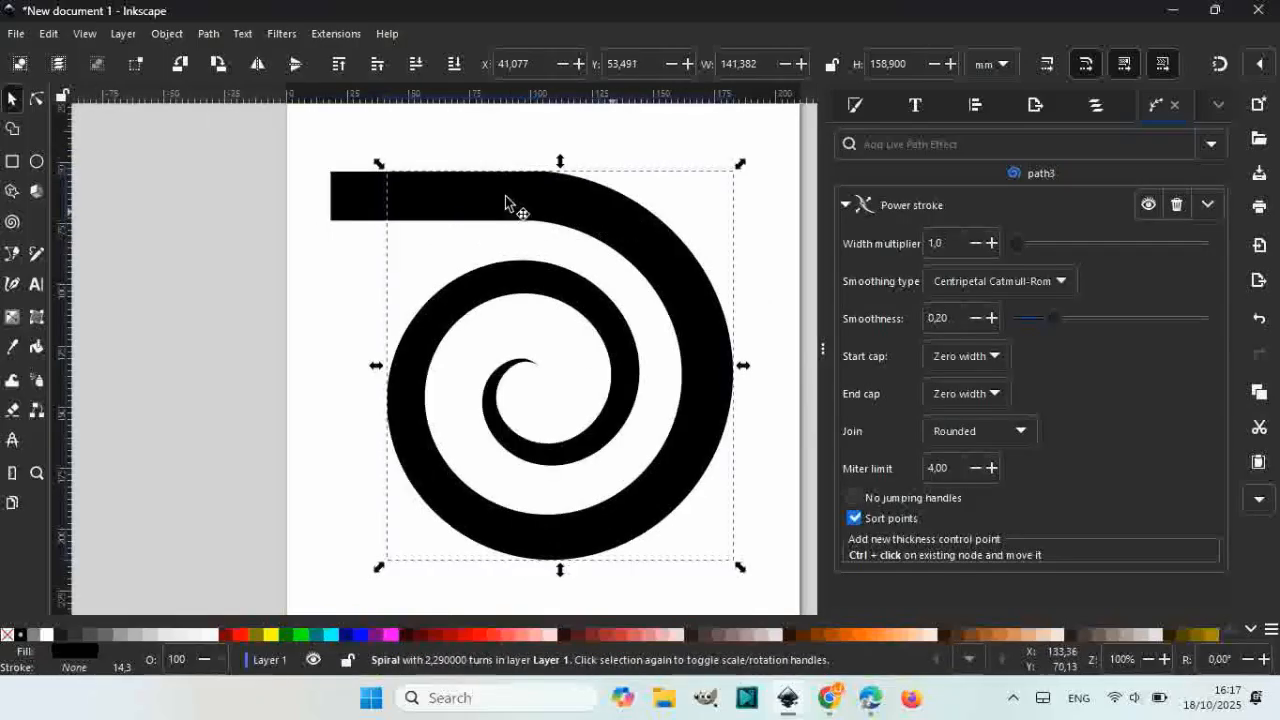
pyautogui.keyDown('ctrl'); pyautogui.scroll(3, 534, 150); pyautogui.keyUp('ctrl')
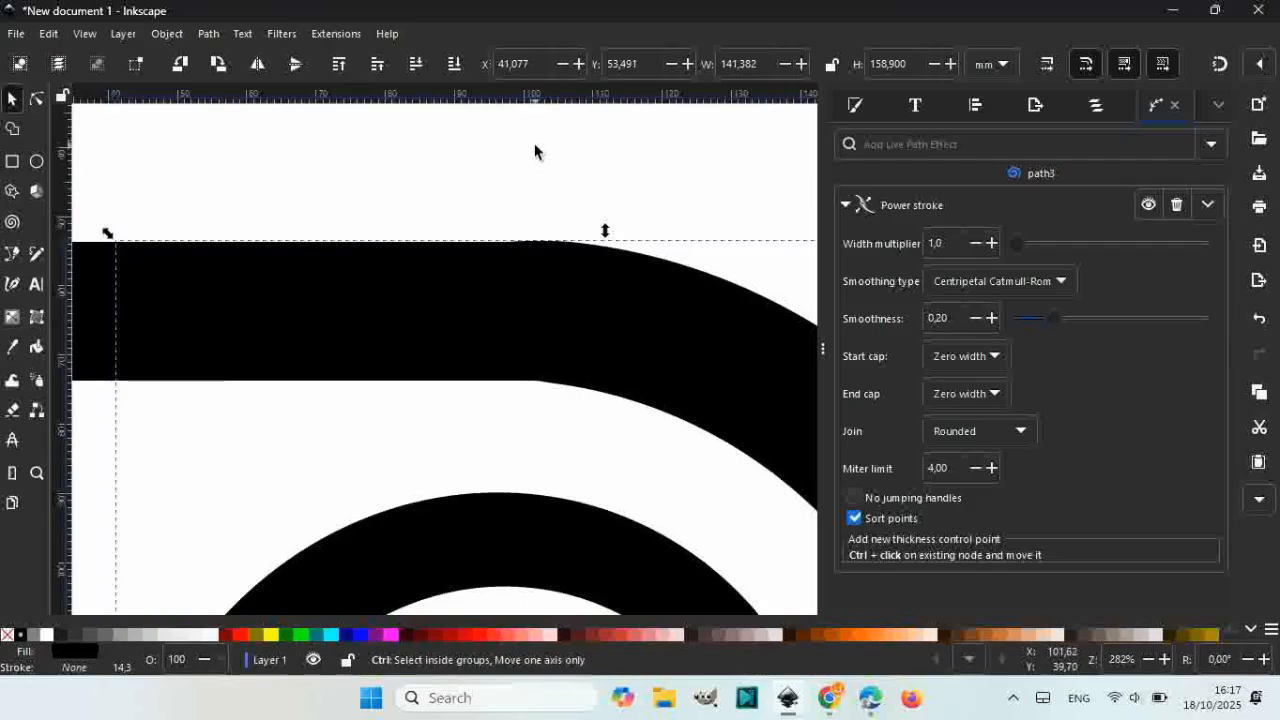
pyautogui.keyDown('ctrl'); pyautogui.scroll(-2, 545, 180); pyautogui.keyUp('ctrl')
pyautogui.keyDown('ctrl'); pyautogui.scroll(-1, 600, 265); pyautogui.keyUp('ctrl')
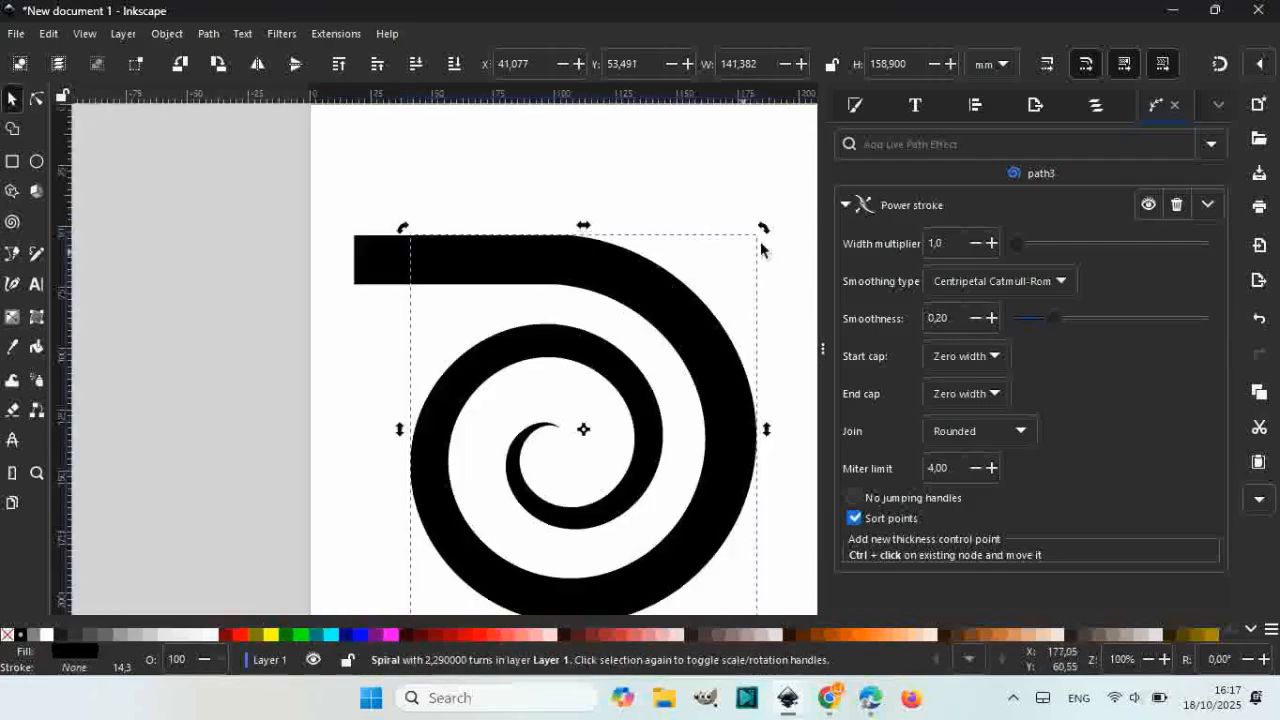
pyautogui.moveTo(764, 229); pyautogui.dragTo(737, 212)
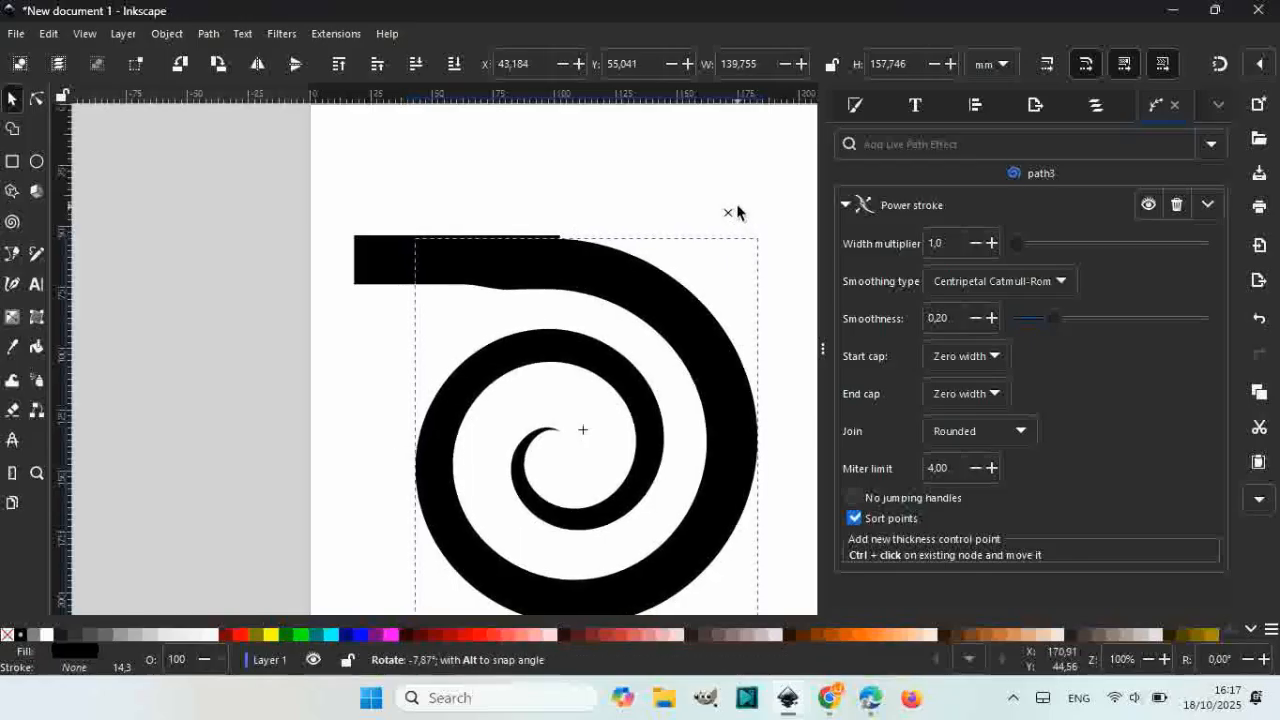
pyautogui.press('Escape')
pyautogui.keyDown('ctrl'); pyautogui.scroll(3, 523, 240); pyautogui.keyUp('ctrl')
pyautogui.moveTo(686, 306); pyautogui.dragTo(693, 289)
# Step: Adjust the bar: slightly taller, shortened at the right, lengthened toward the left
pyautogui.click(181, 331)
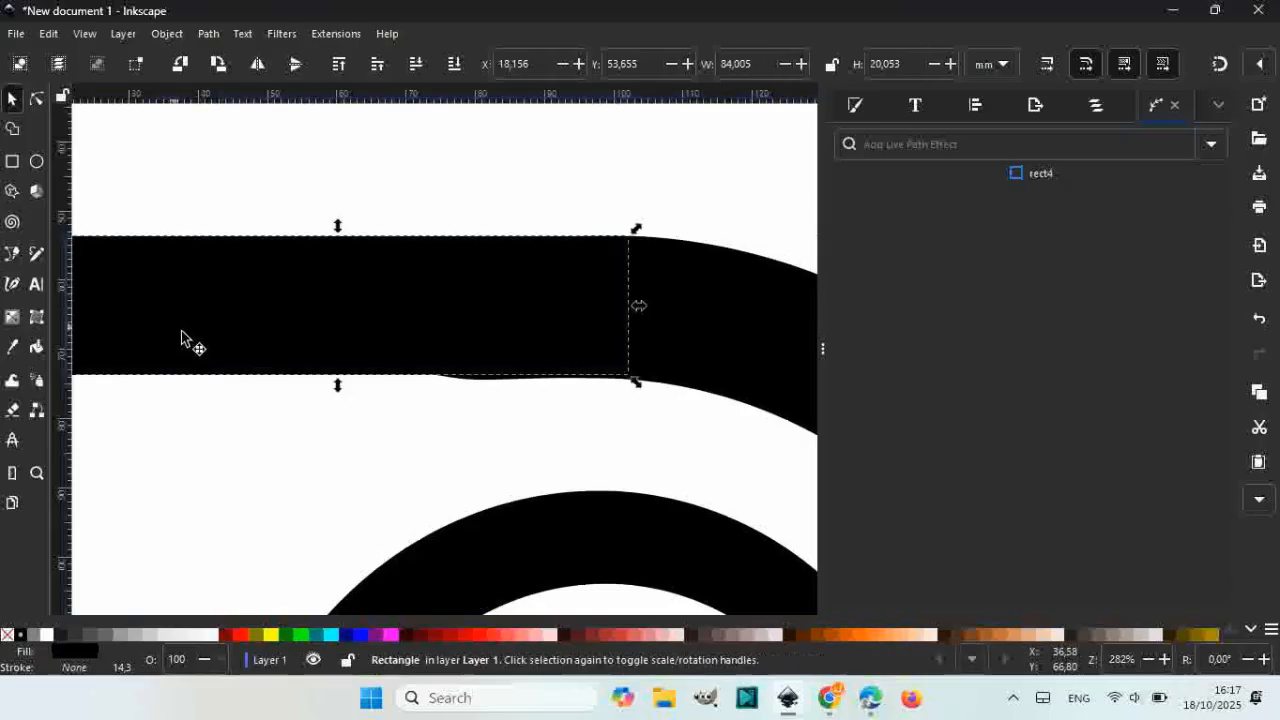
pyautogui.moveTo(330, 387); pyautogui.dragTo(323, 391)
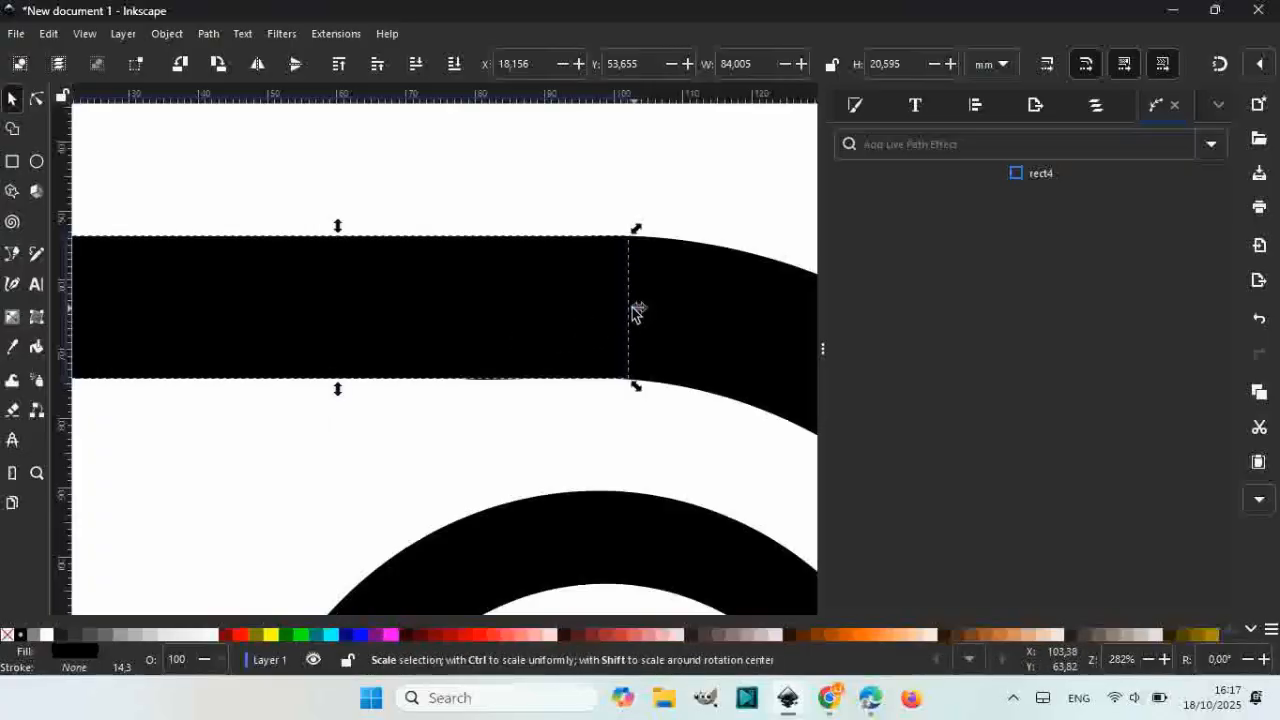
pyautogui.moveTo(636, 312); pyautogui.dragTo(597, 313)
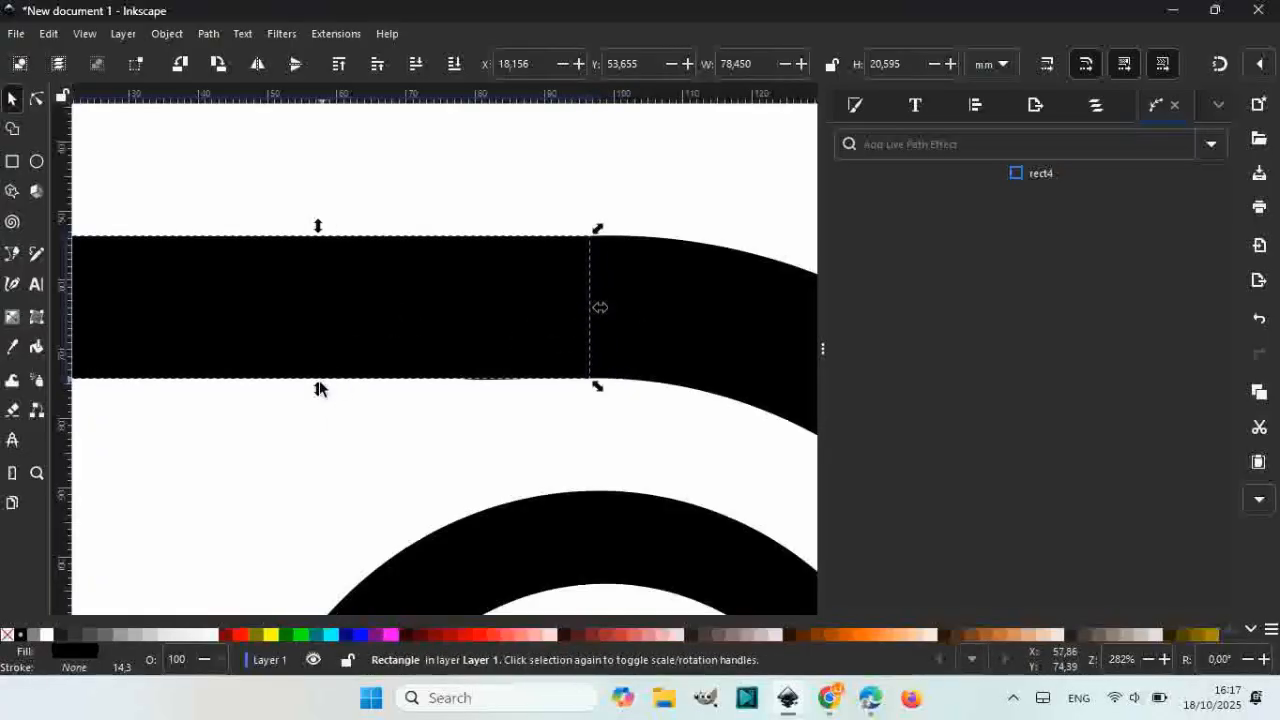
pyautogui.keyDown('ctrl'); pyautogui.scroll(-5, 490, 360); pyautogui.keyUp('ctrl')
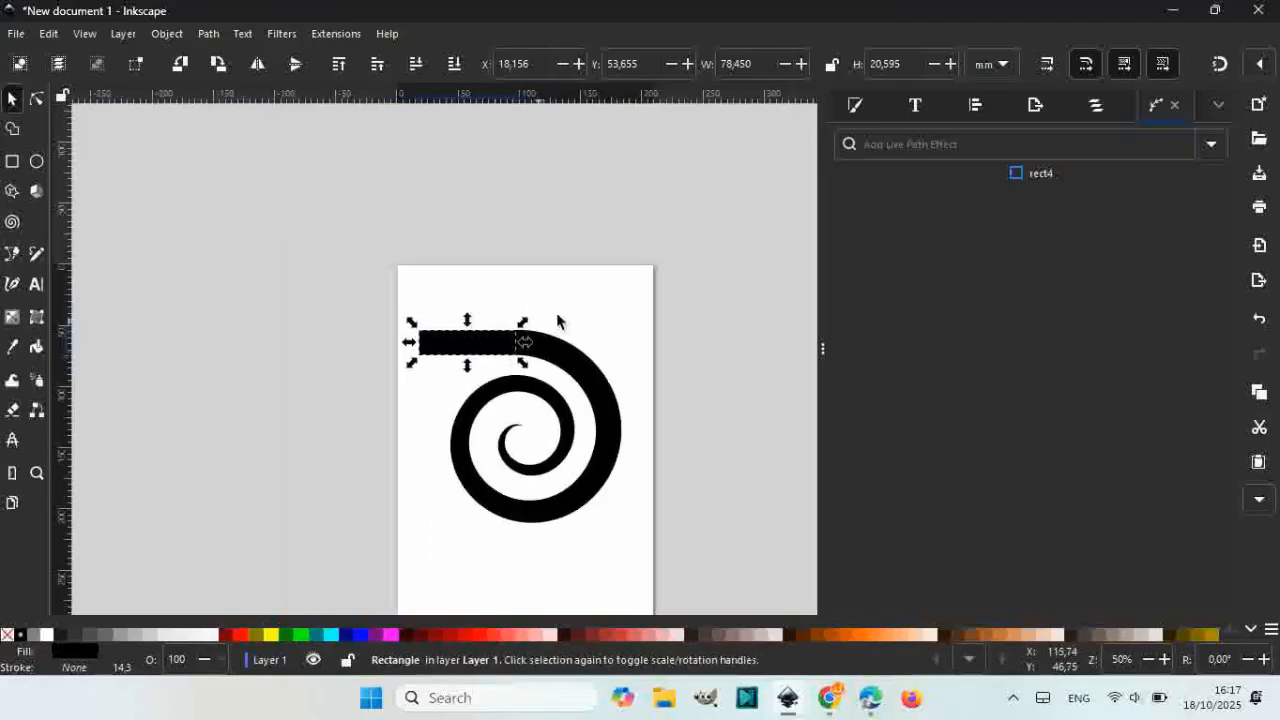
pyautogui.click(586, 318)
pyautogui.keyDown('ctrl'); pyautogui.scroll(-1, 460, 375); pyautogui.keyUp('ctrl')
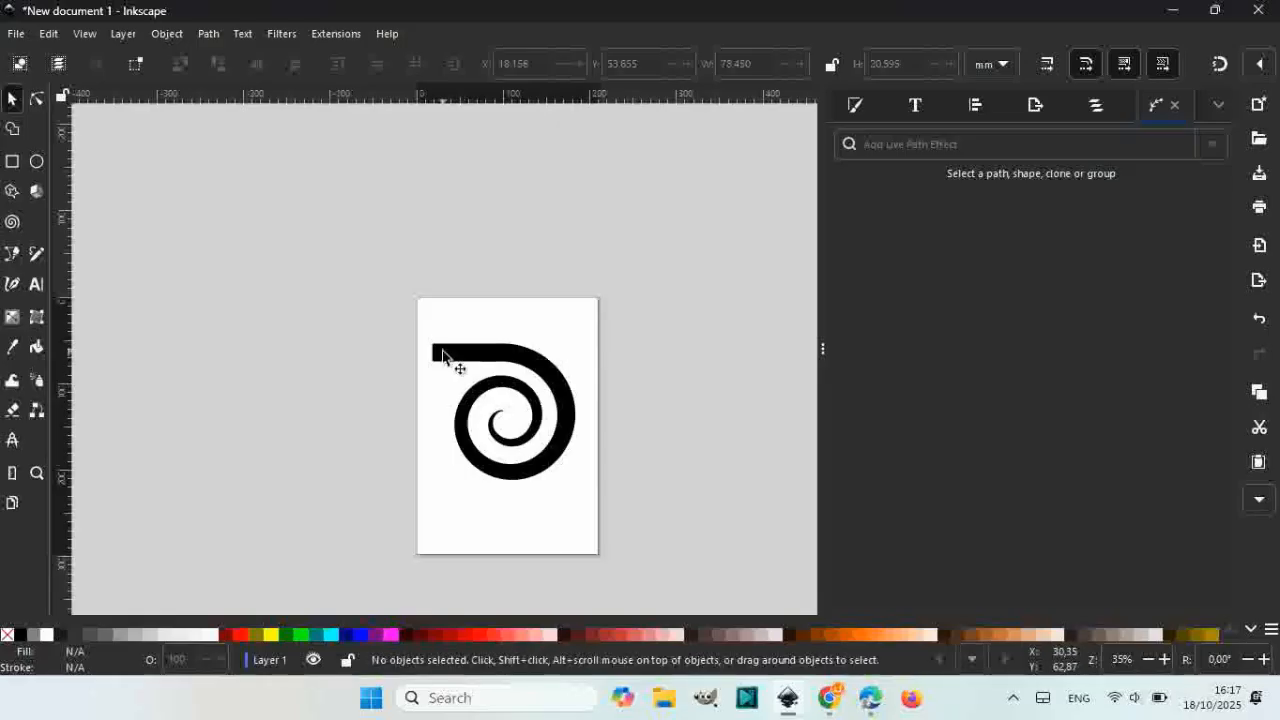
pyautogui.click(443, 356)
pyautogui.moveTo(423, 350); pyautogui.dragTo(400, 353)
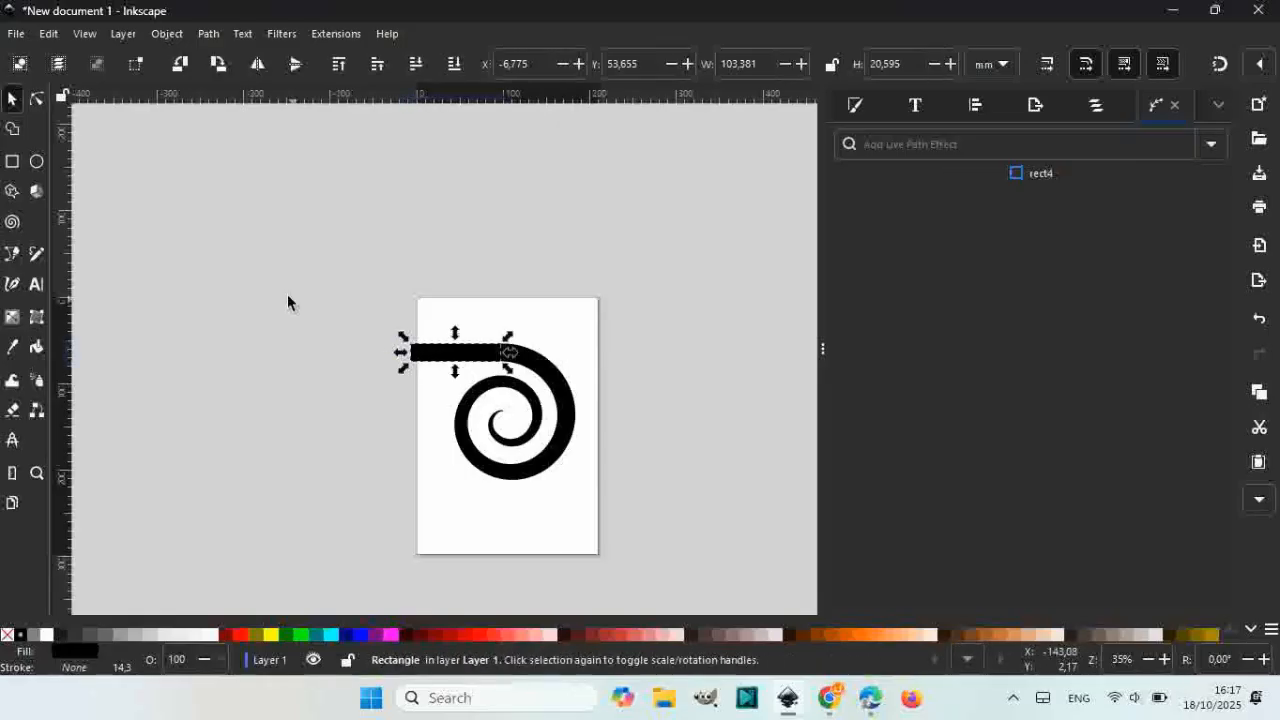
# Step: Shrink the bar and spiral together and move them up and right
pyautogui.moveTo(288, 302); pyautogui.dragTo(655, 525)
pyautogui.moveTo(580, 491); pyautogui.dragTo(557, 463)
pyautogui.keyDown('ctrl'); pyautogui.scroll(2, 522, 434); pyautogui.keyUp('ctrl')
pyautogui.moveTo(558, 370); pyautogui.dragTo(623, 327)
# Step: Duplicate the spiral-and-bar, rotate the copy, and move it down-left
pyautogui.rightClick(605, 310)
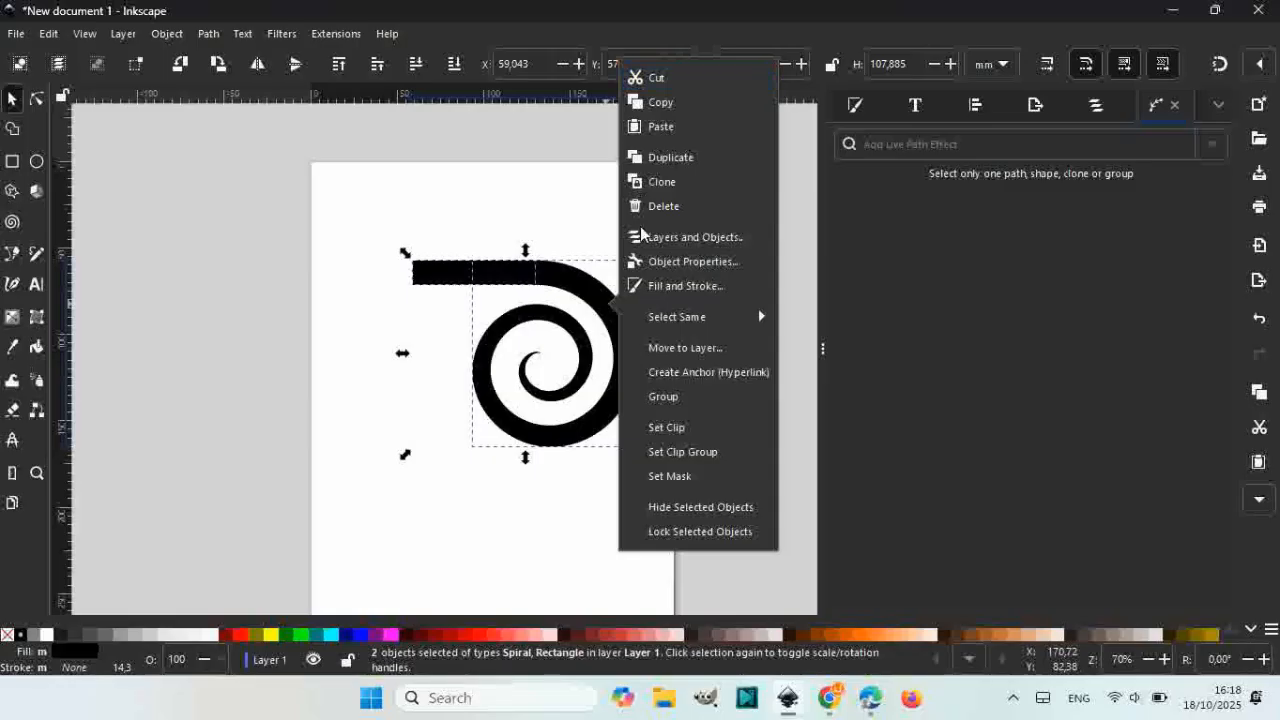
pyautogui.click(667, 160)
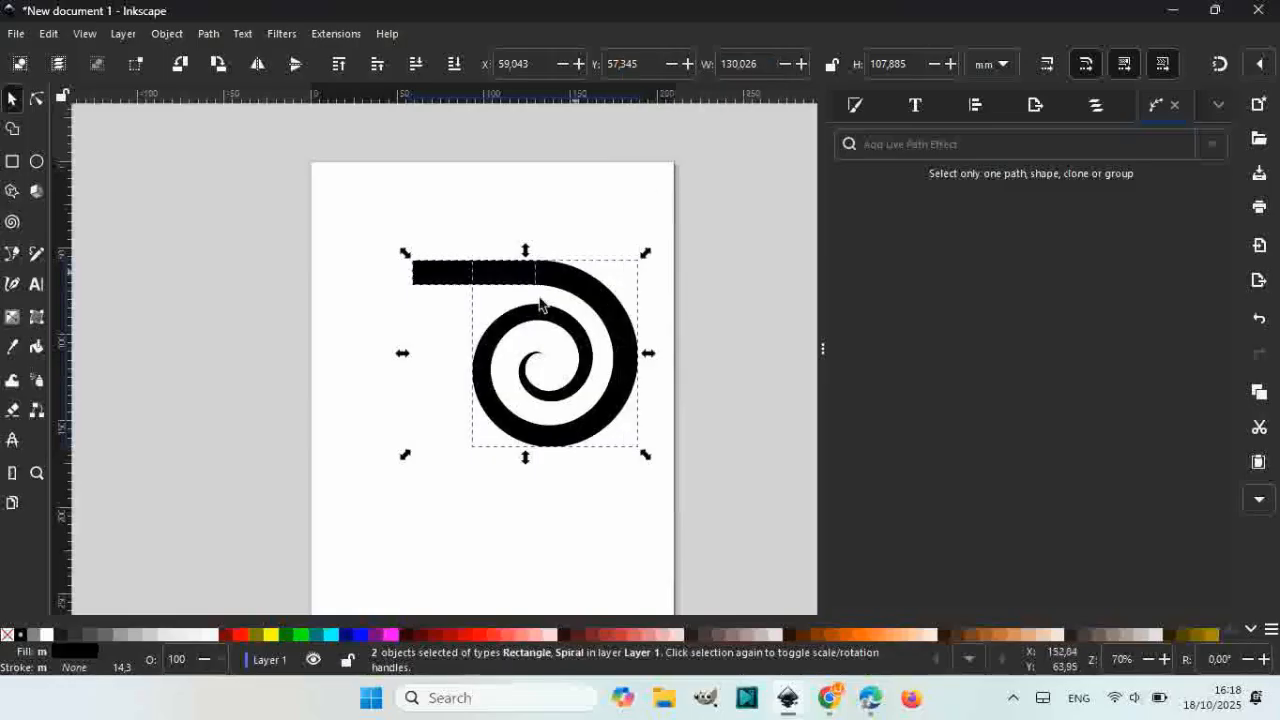
pyautogui.click(577, 292)
pyautogui.moveTo(648, 256); pyautogui.dragTo(577, 415)
pyautogui.moveTo(609, 294); pyautogui.dragTo(416, 373)
# Step: Stretch the copy's vertical bar up to meet the top bar
pyautogui.click(400, 333)
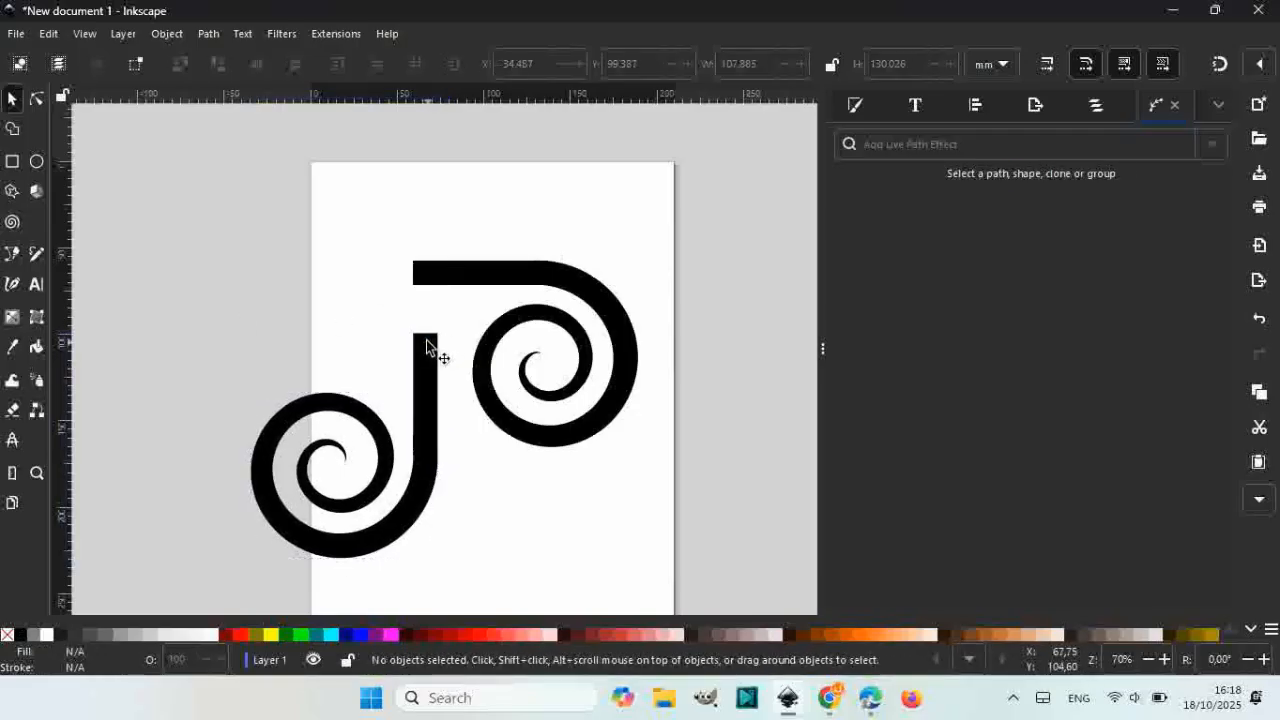
pyautogui.click(426, 340)
pyautogui.scroll(2, 425, 335)
pyautogui.moveTo(421, 323); pyautogui.dragTo(416, 185)
pyautogui.scroll(-2, 416, 185)
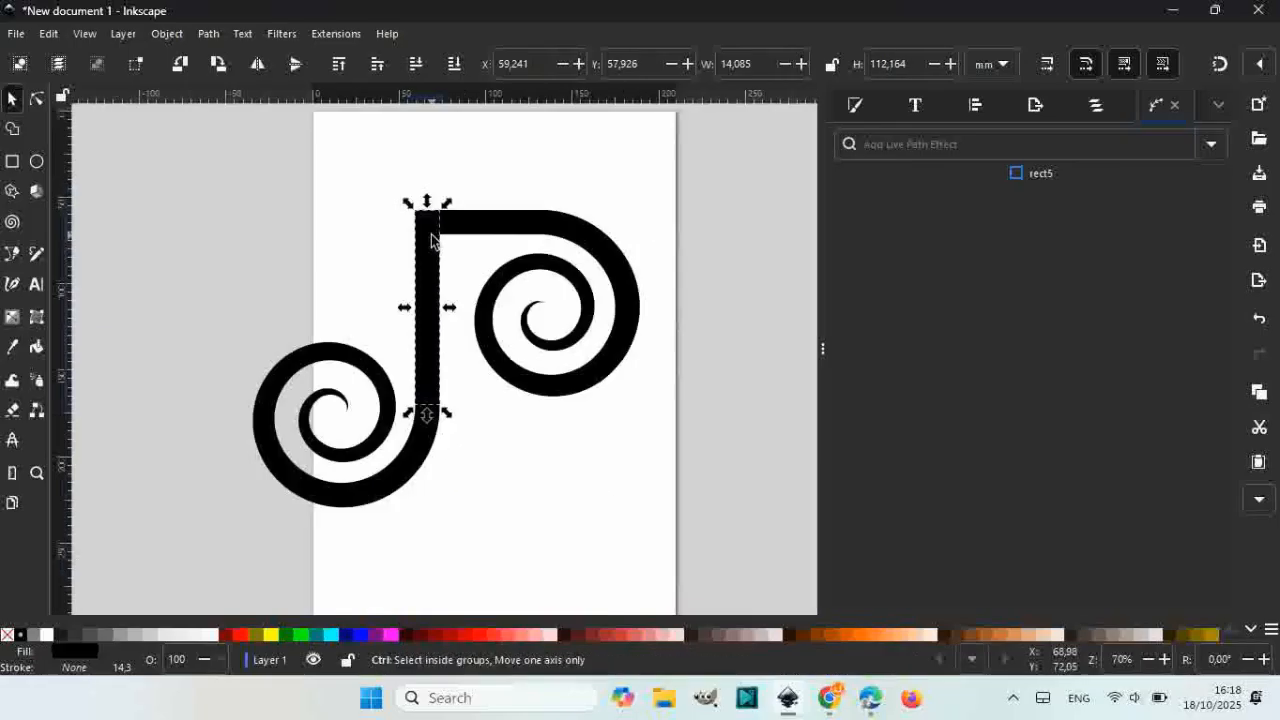
pyautogui.click(177, 166)
# Step: Scale the whole logo to about two-thirds and centre it on the page
pyautogui.moveTo(171, 158)
pyautogui.mouseDown()
pyautogui.moveTo(691, 500)
pyautogui.moveTo(722, 556)
pyautogui.mouseUp()
pyautogui.moveTo(648, 517); pyautogui.dragTo(572, 455)
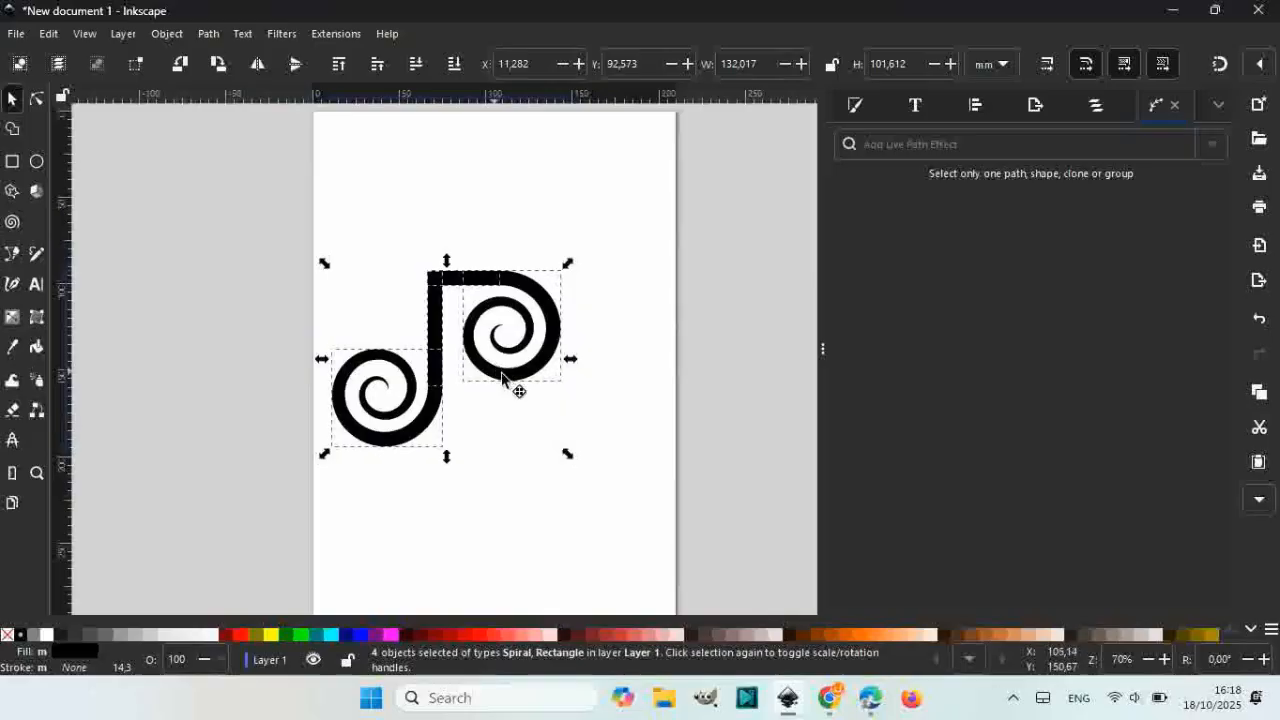
pyautogui.moveTo(496, 370); pyautogui.dragTo(551, 376)
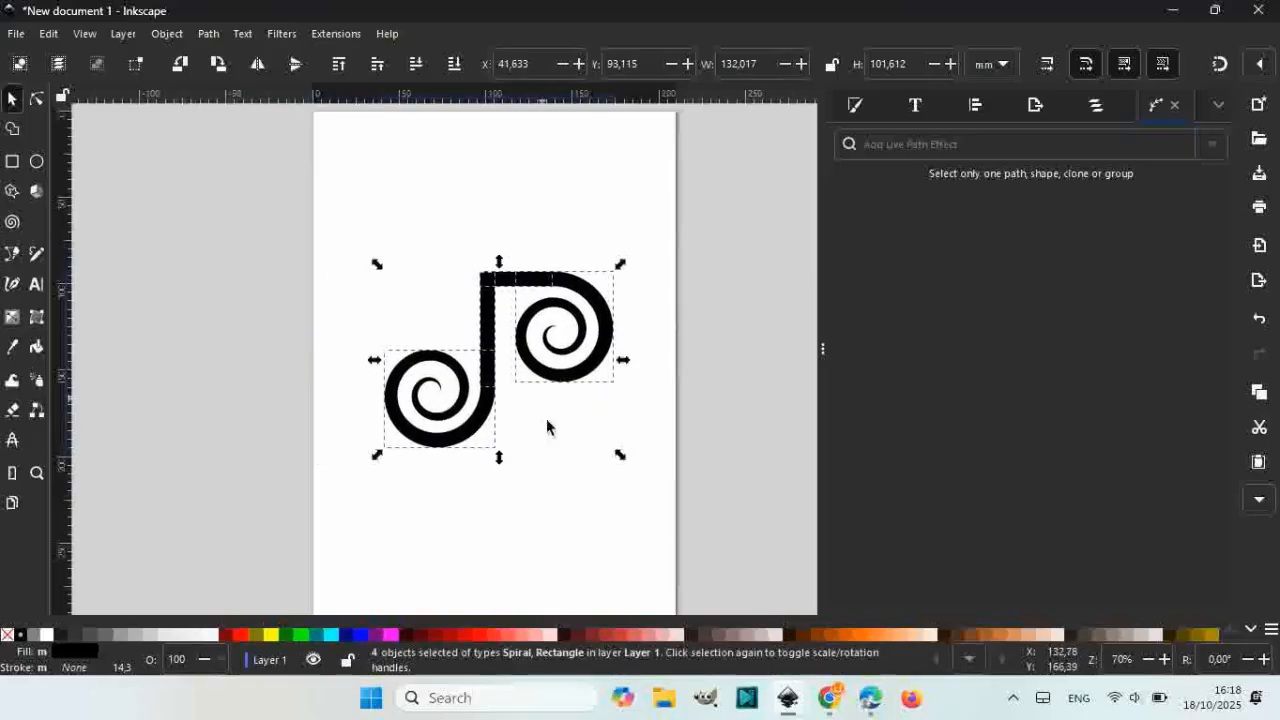
pyautogui.click(527, 468)
pyautogui.scroll(-2, 523, 416)
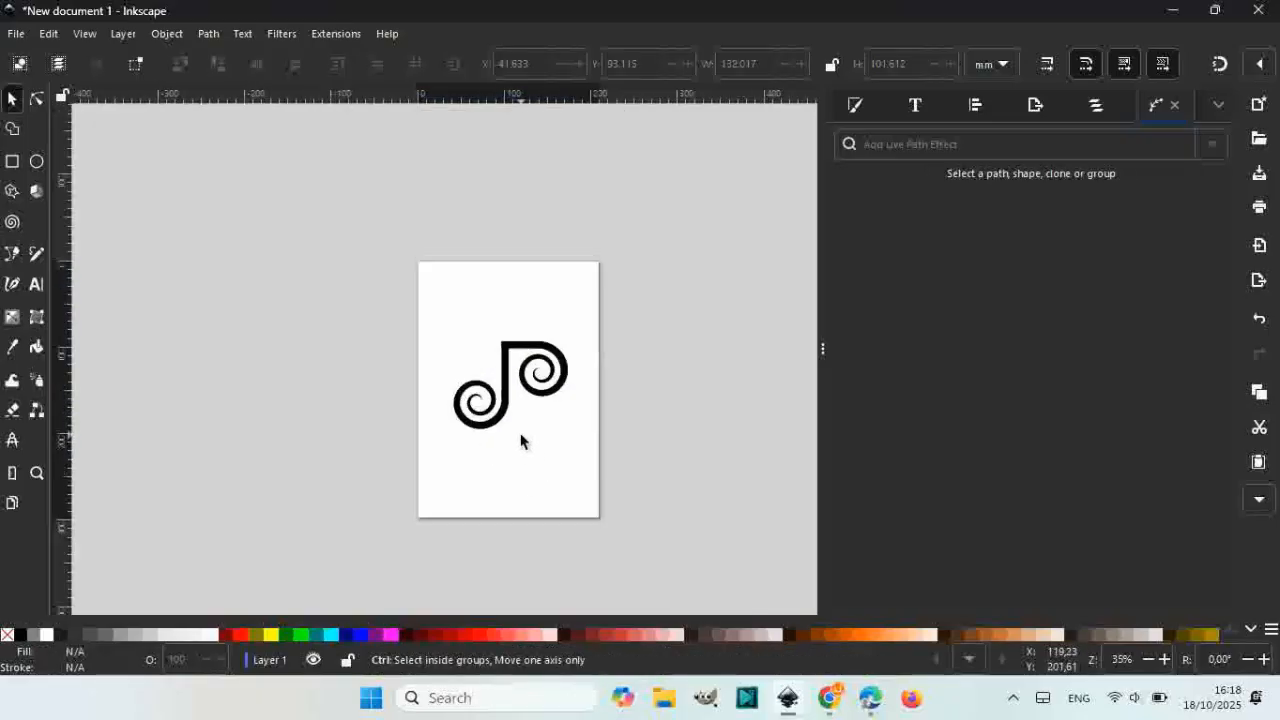
pyautogui.scroll(3, 521, 432)
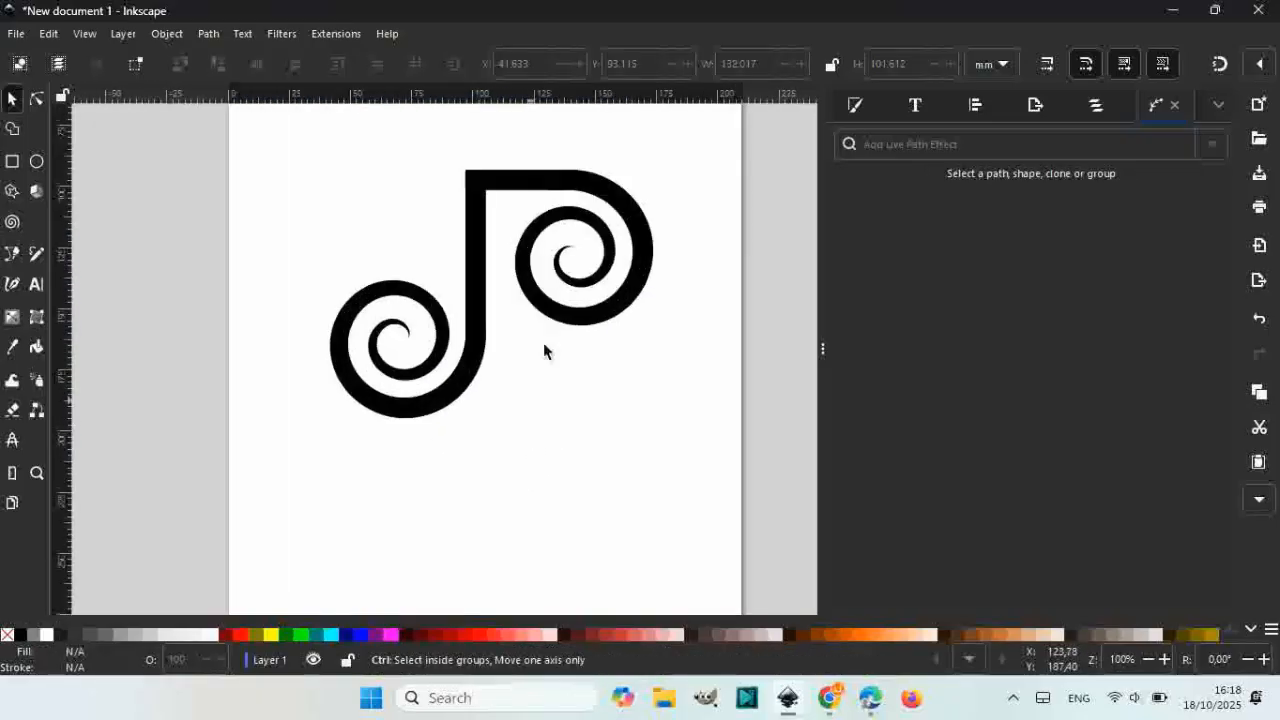
# Step: Type the designer's full name in capitals as text below the logo
pyautogui.click(35, 287)
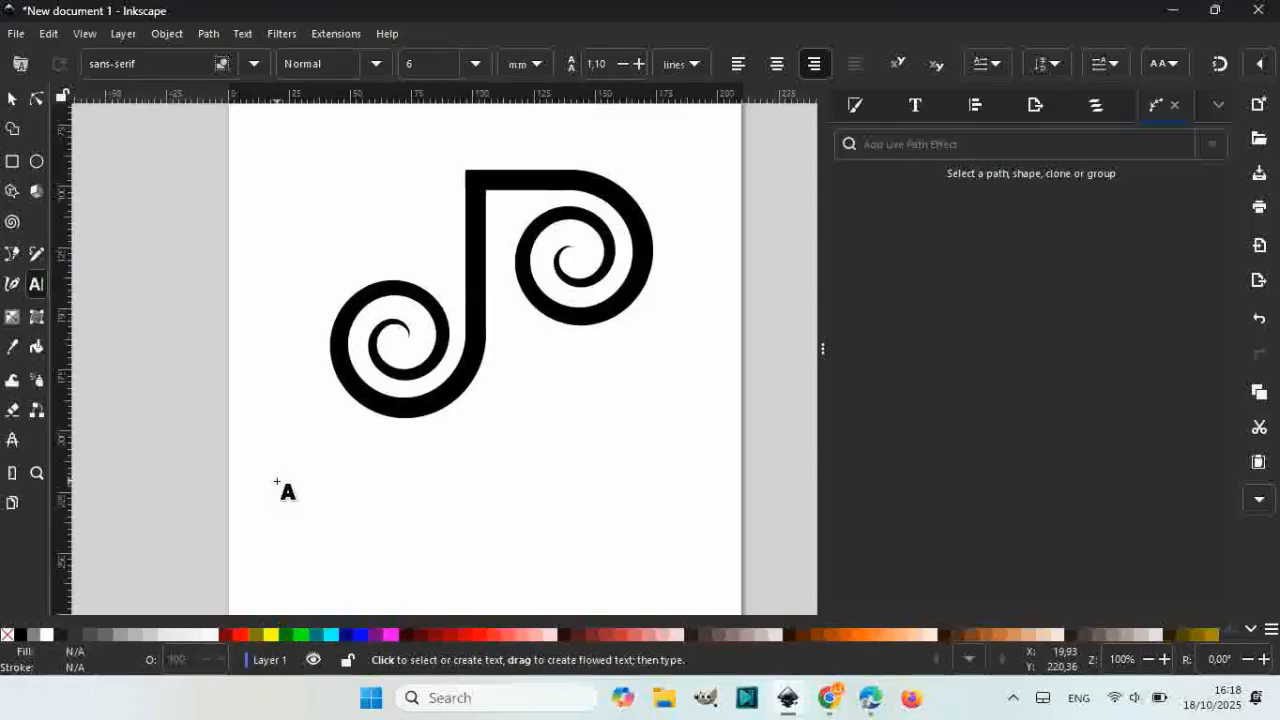
pyautogui.click(277, 478)
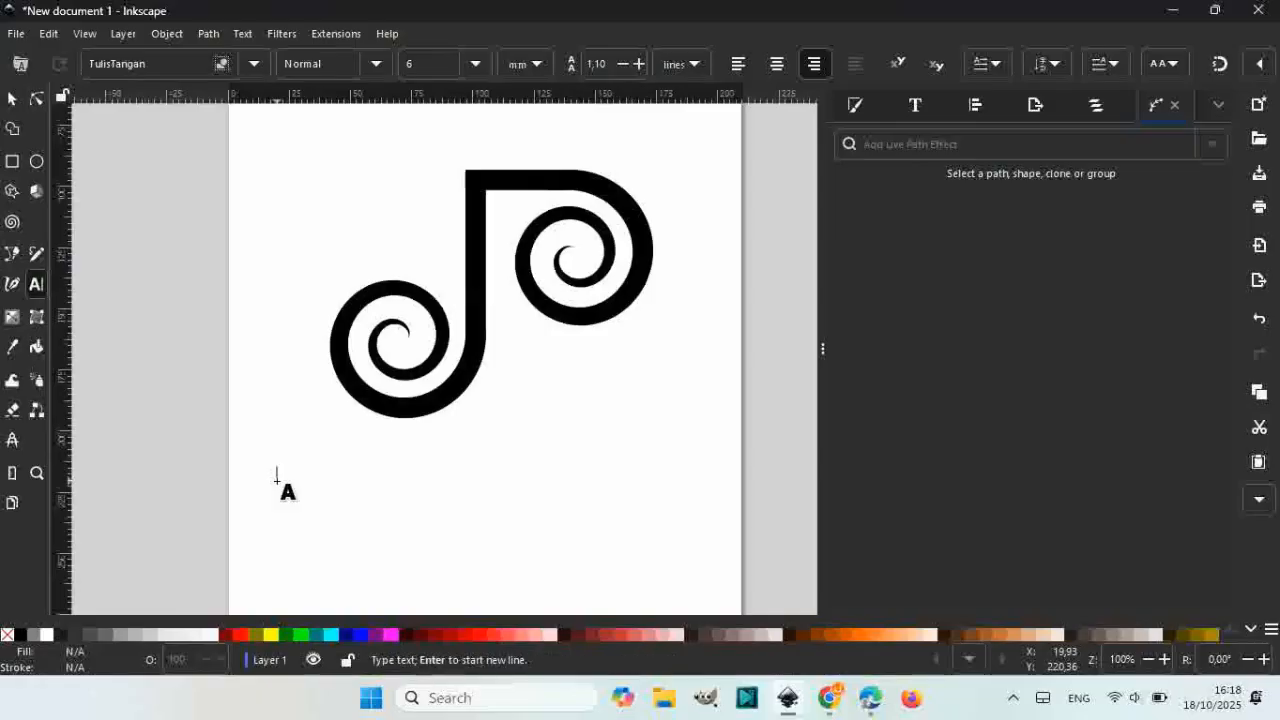
pyautogui.press('capslock')
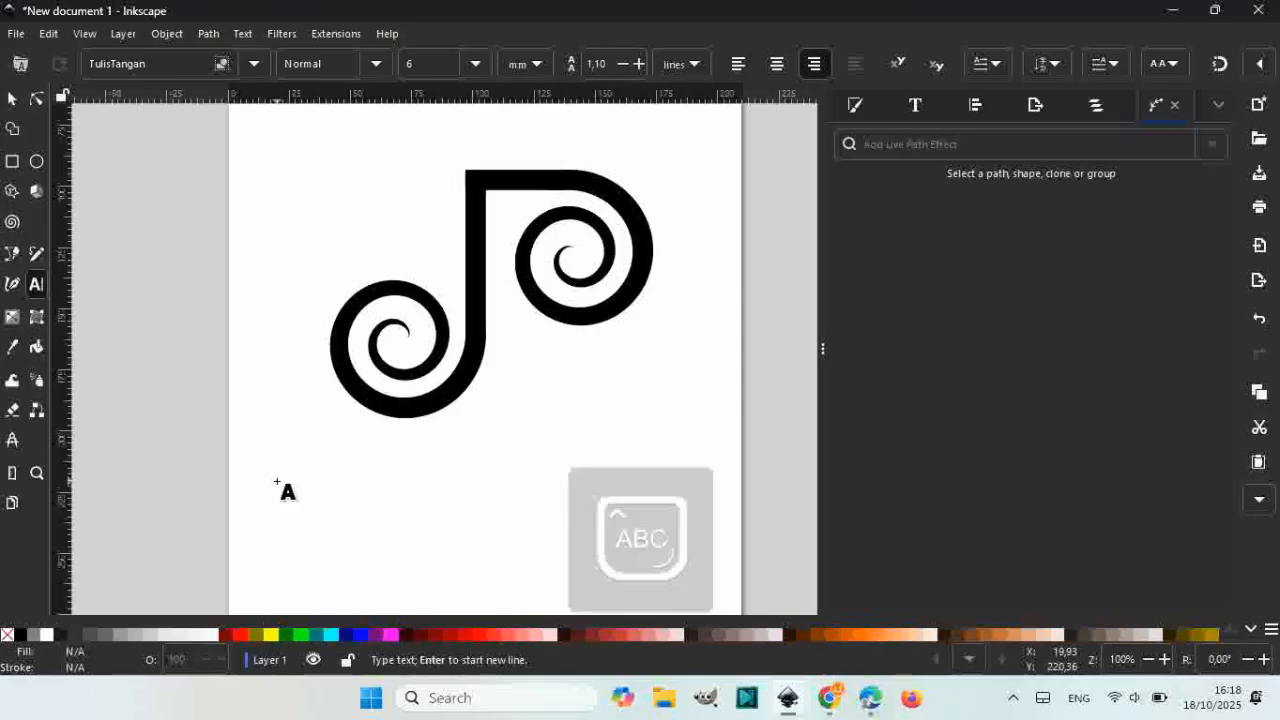
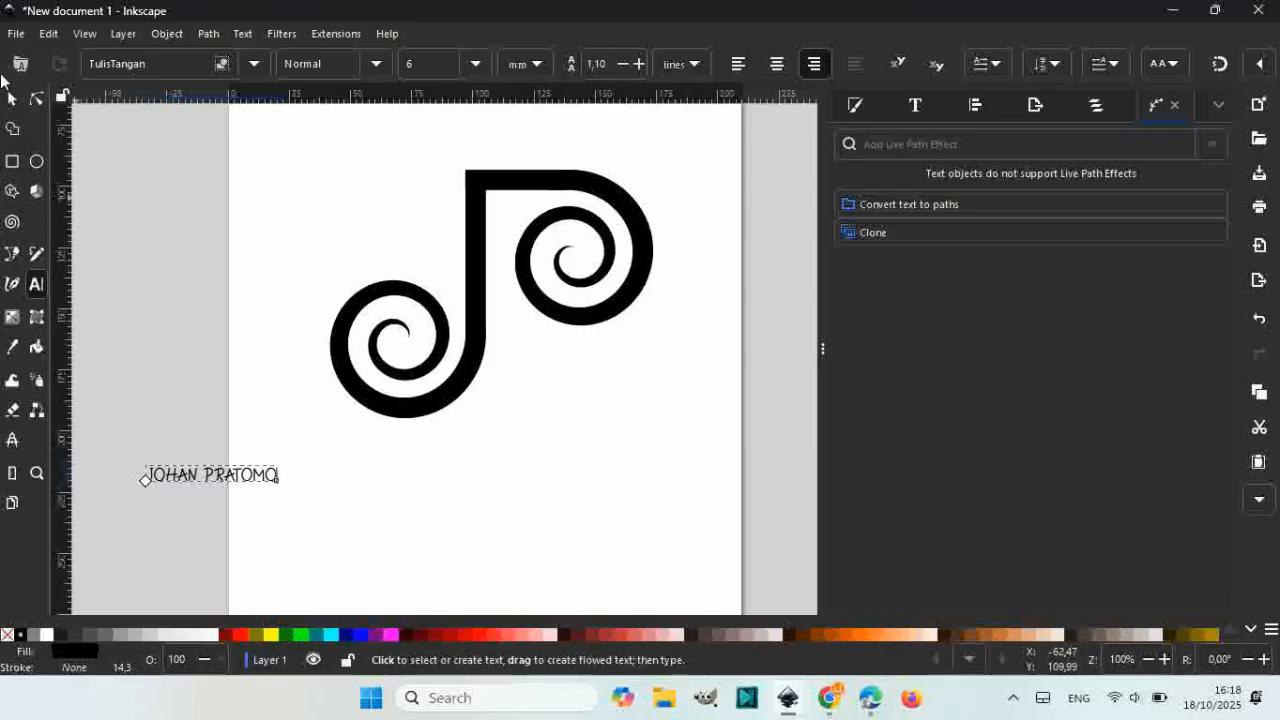
# Step: Enlarge the name text about 474% and centre it beneath the logo
pyautogui.click(12, 98)
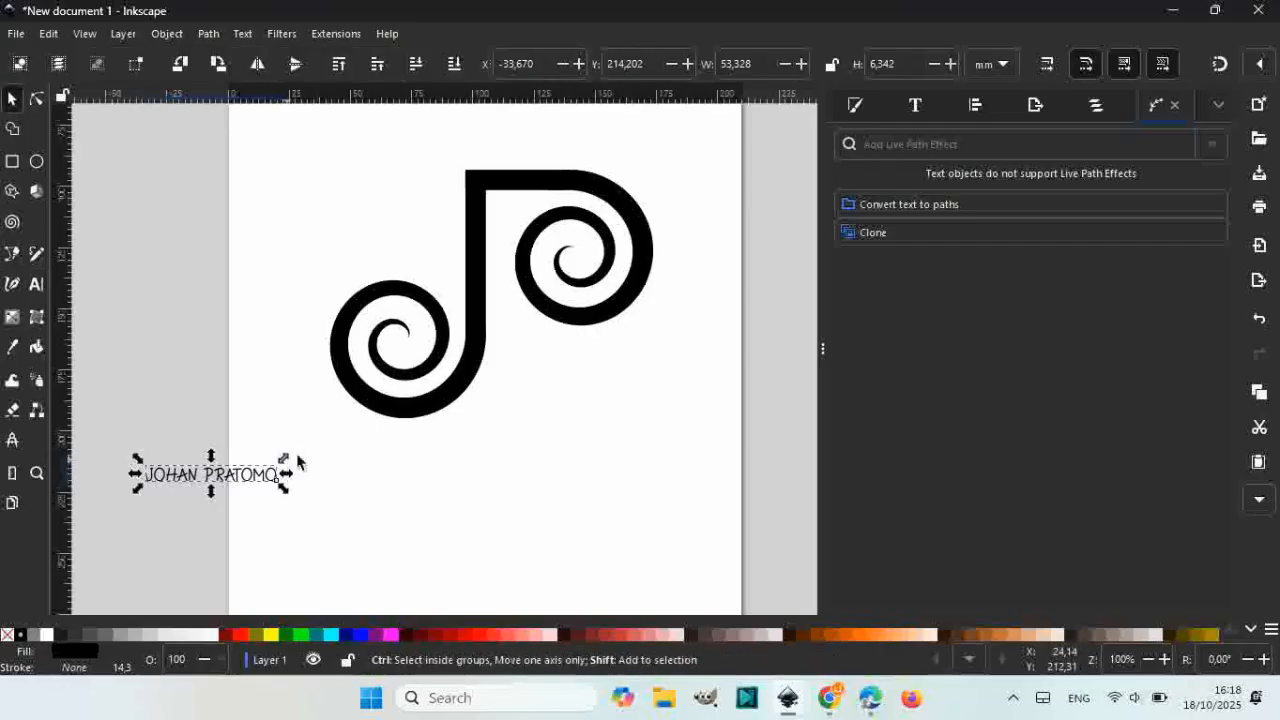
pyautogui.moveTo(290, 466); pyautogui.dragTo(530, 360)
pyautogui.moveTo(345, 463); pyautogui.dragTo(607, 458)
# Step: Change the name text's font to JVMIYOPRO light, found by searching 'JVM'
pyautogui.click(916, 106)
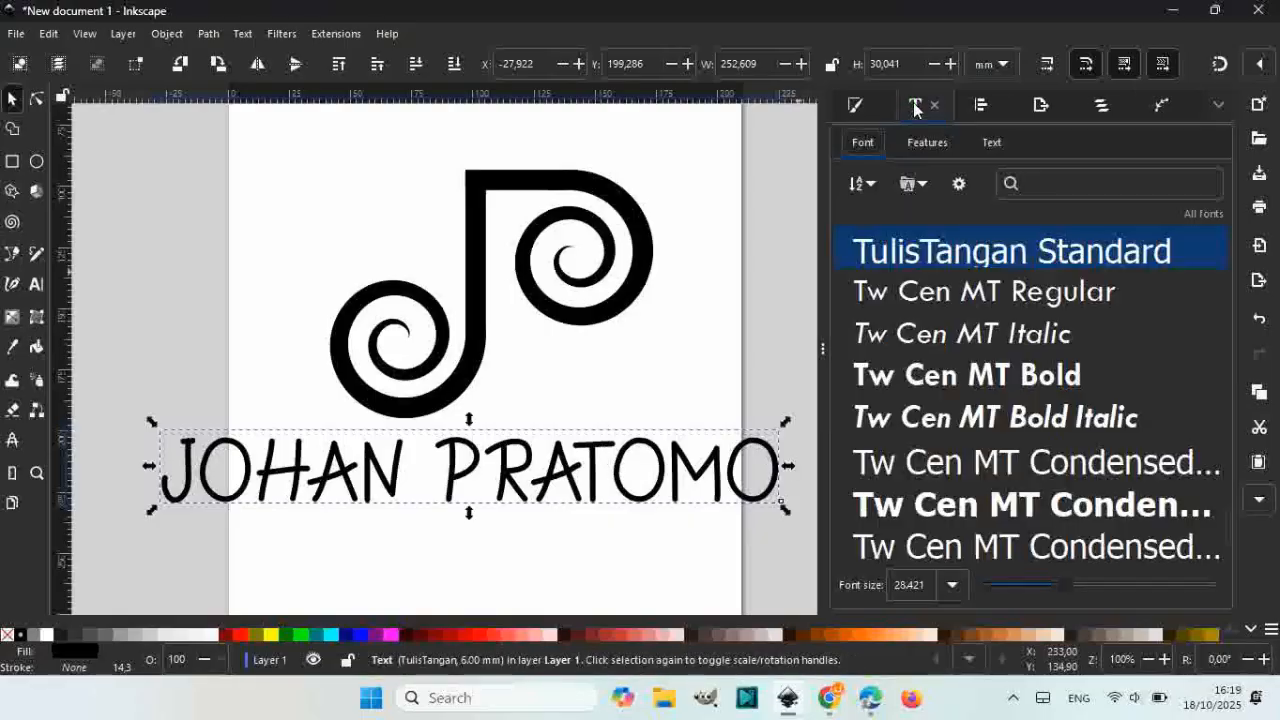
pyautogui.click(1042, 181)
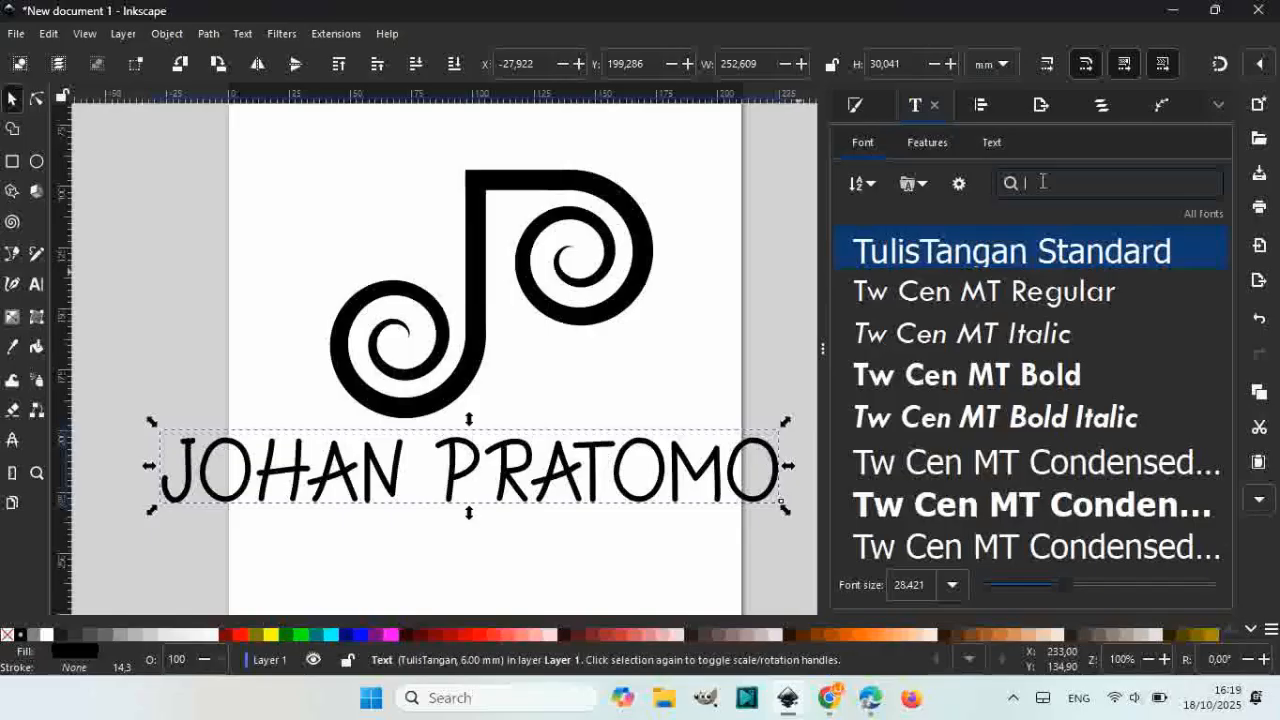
pyautogui.write('JVM')
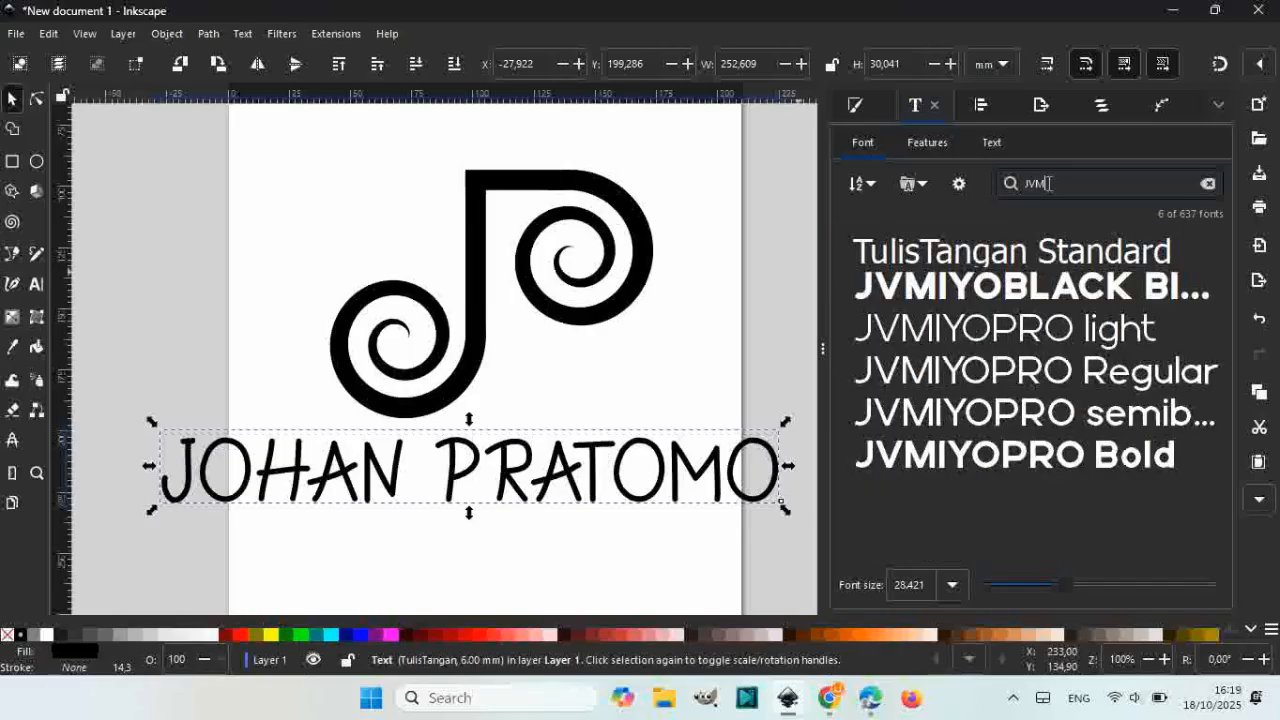
pyautogui.click(1040, 330)
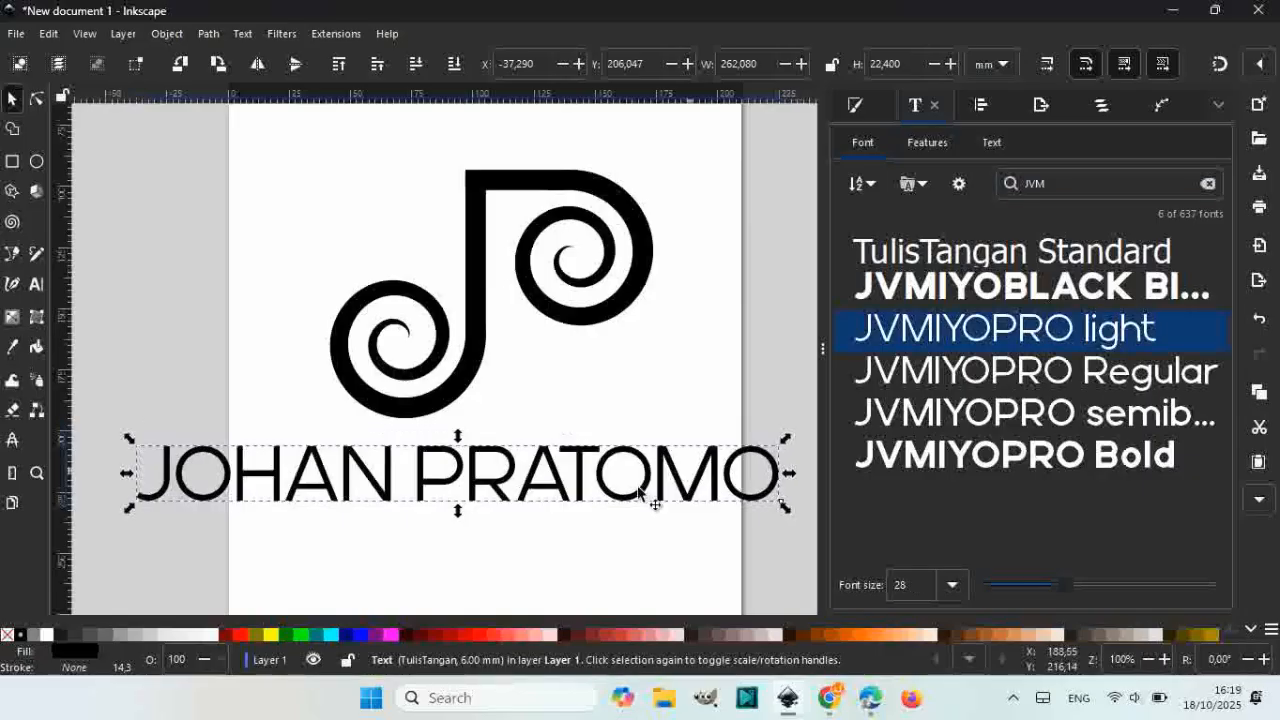
# Step: Shrink the name text to about 74% and centre it beneath the spiral logo
pyautogui.moveTo(580, 491); pyautogui.dragTo(634, 474)
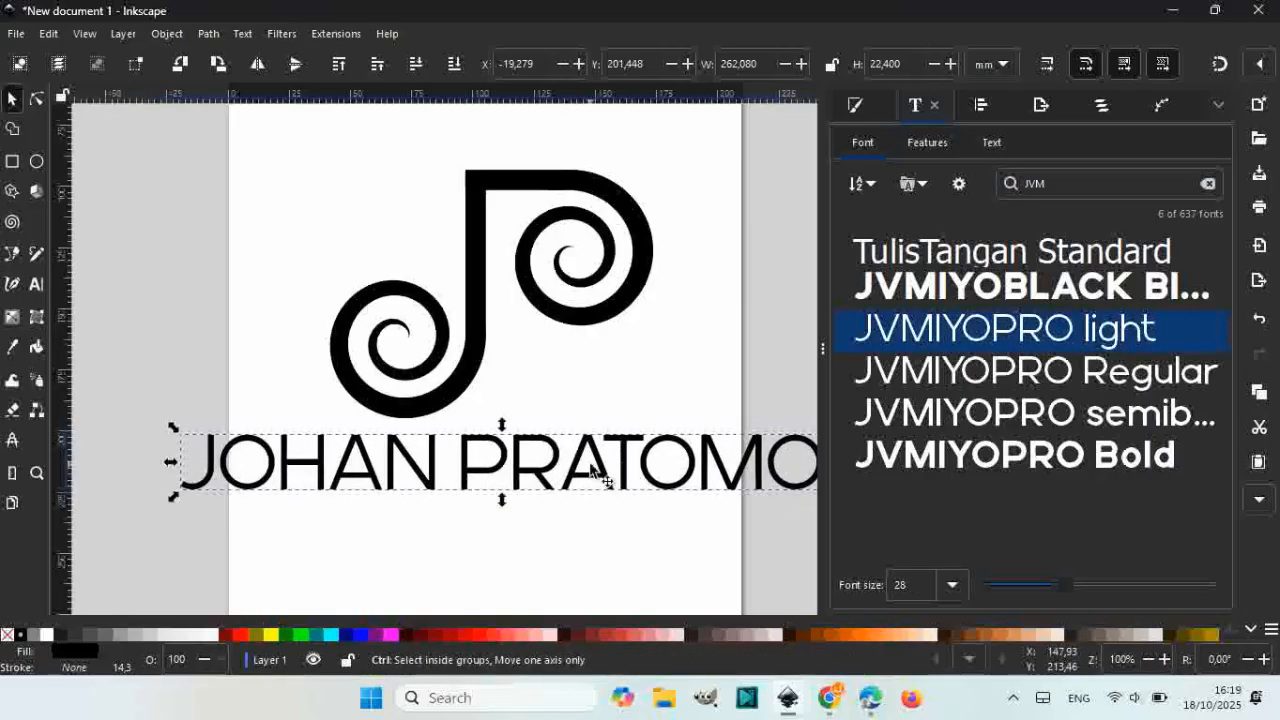
pyautogui.keyDown('ctrl'); pyautogui.scroll(-1, 597, 476); pyautogui.keyUp('ctrl')
pyautogui.scroll(-2, 586, 417)
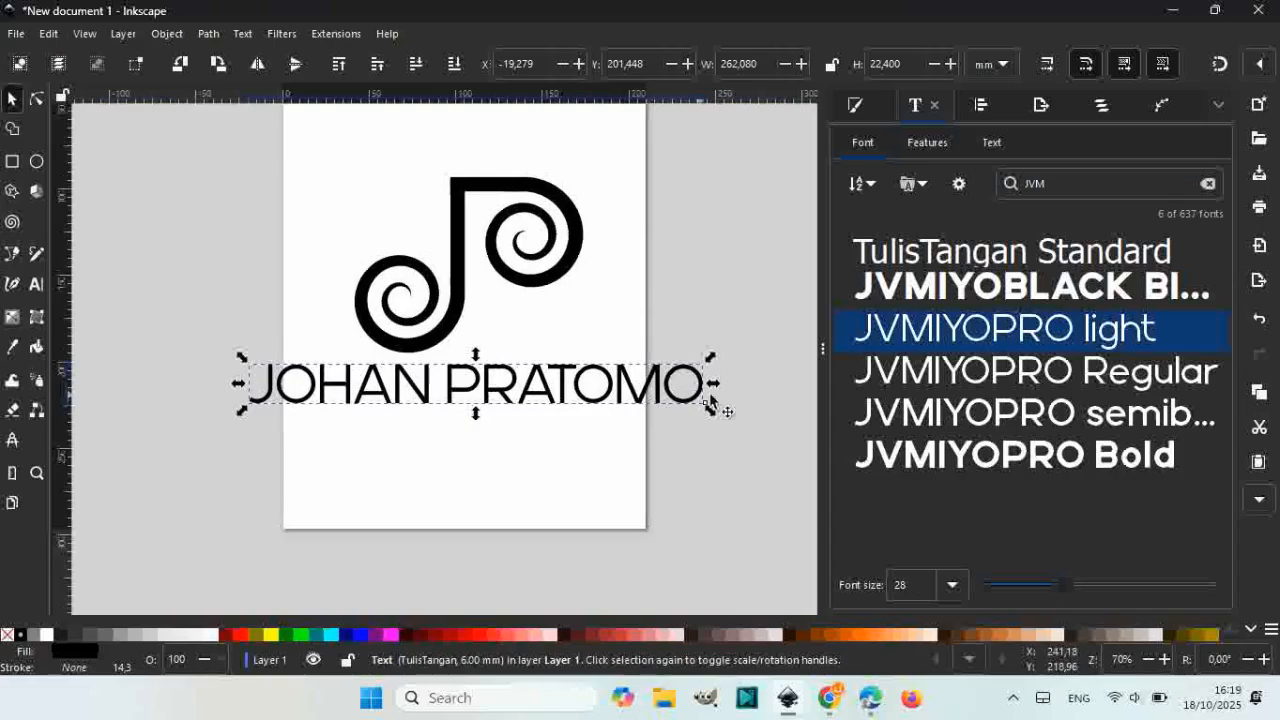
pyautogui.moveTo(710, 405); pyautogui.dragTo(649, 391)
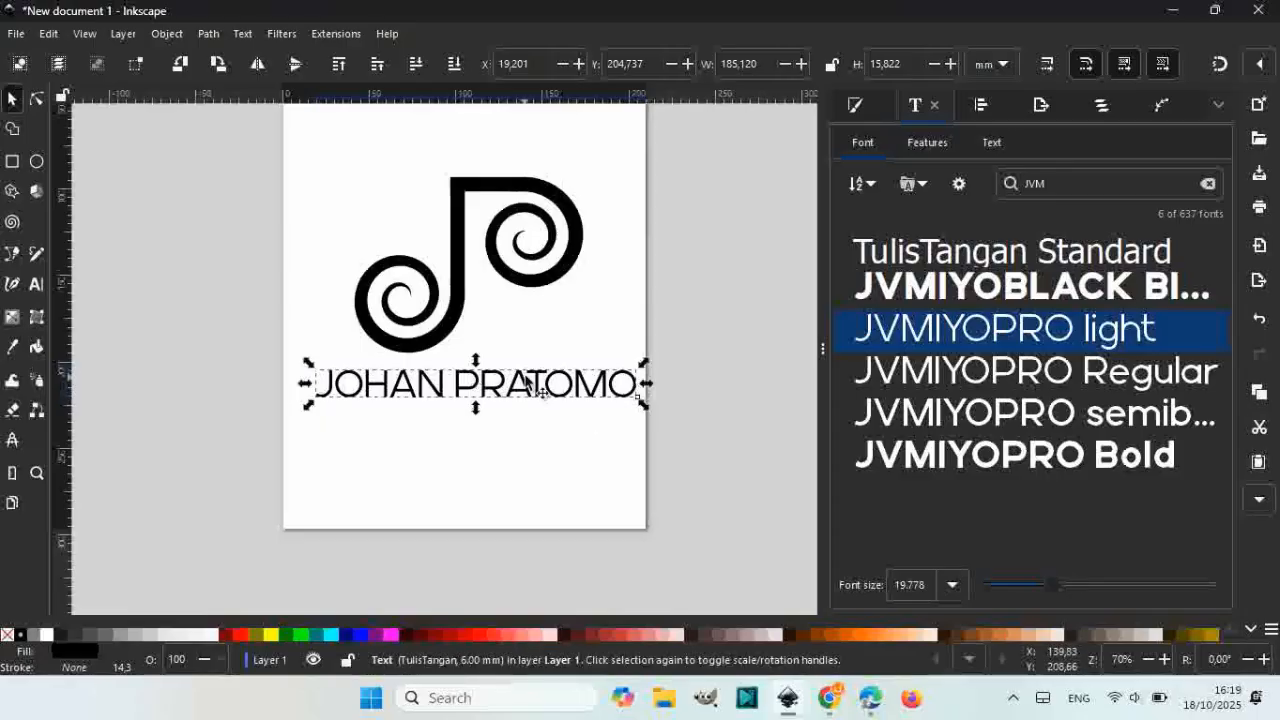
pyautogui.moveTo(526, 378); pyautogui.dragTo(518, 382)
pyautogui.click(543, 446)
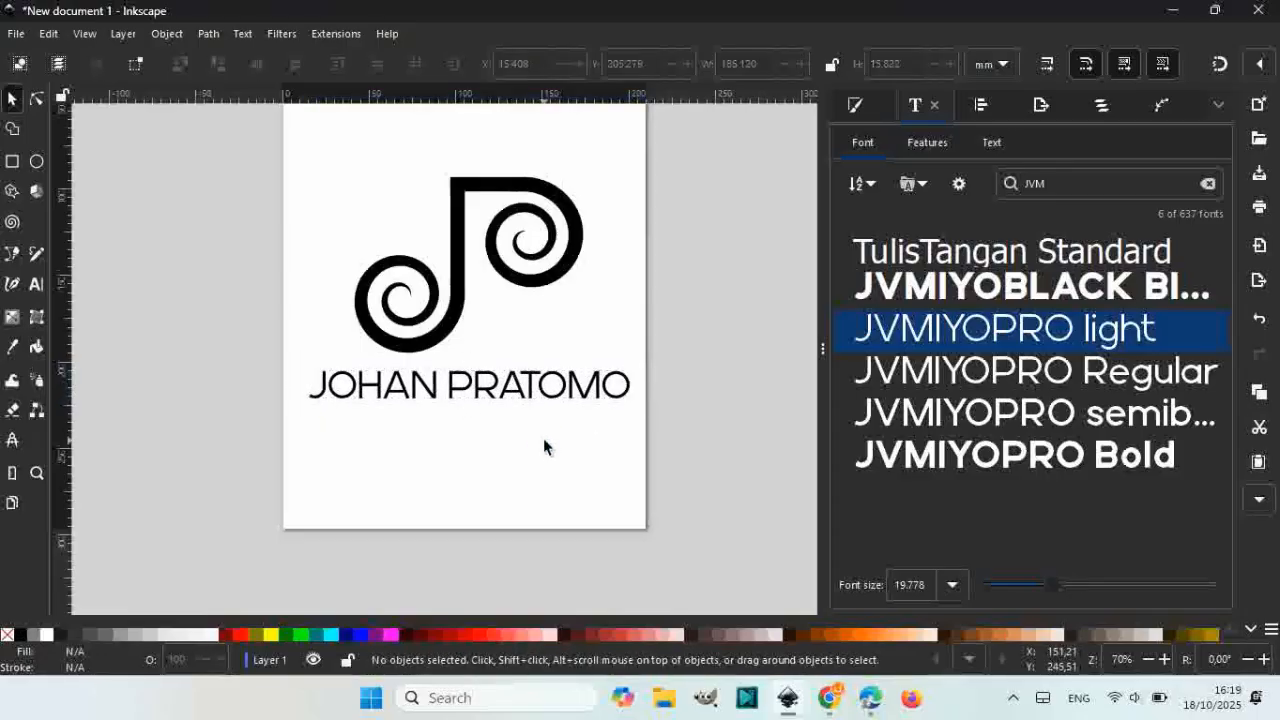
pyautogui.keyDown('ctrl'); pyautogui.scroll(1, 429, 286); pyautogui.keyUp('ctrl')
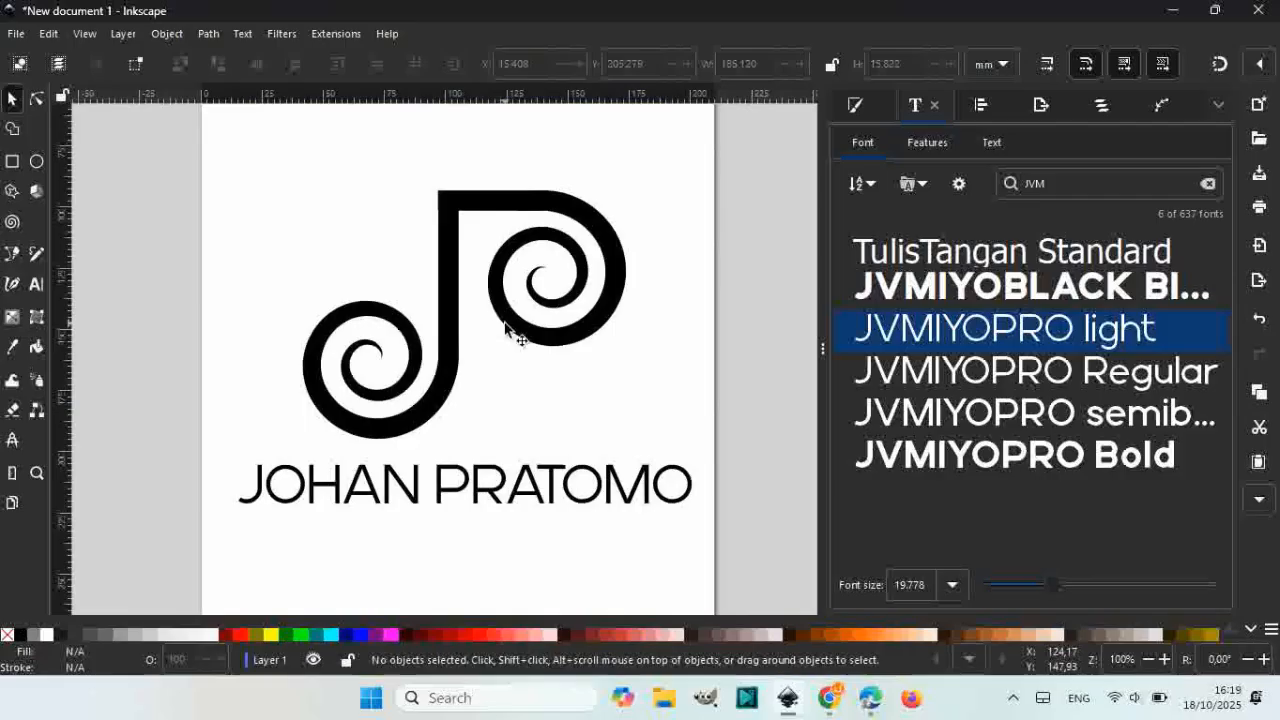